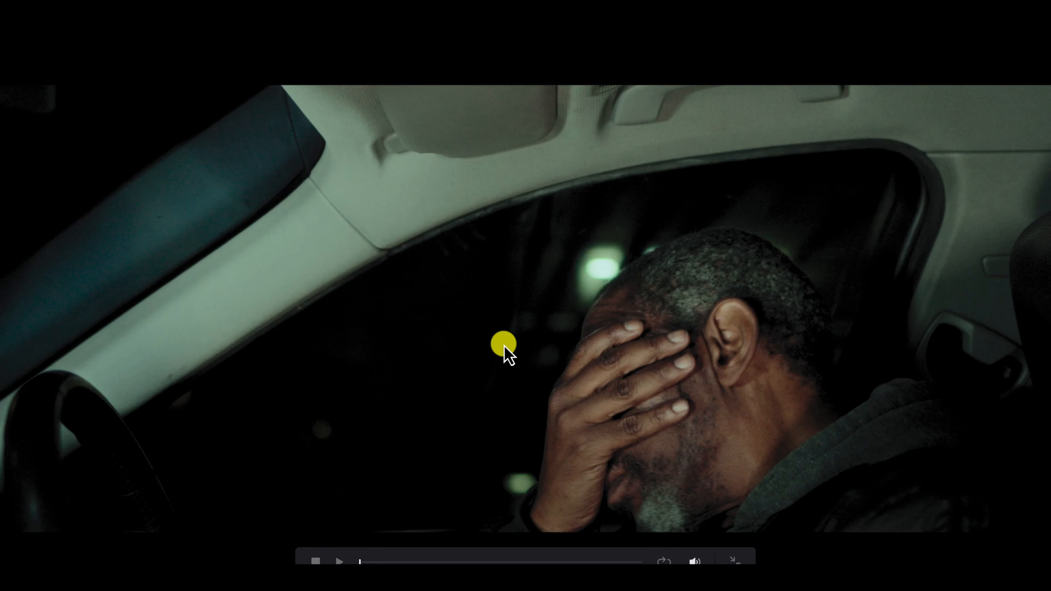
Compare the car shot in clip 98 full screen with all grades bypassed, and restore the grades
key(Escape)
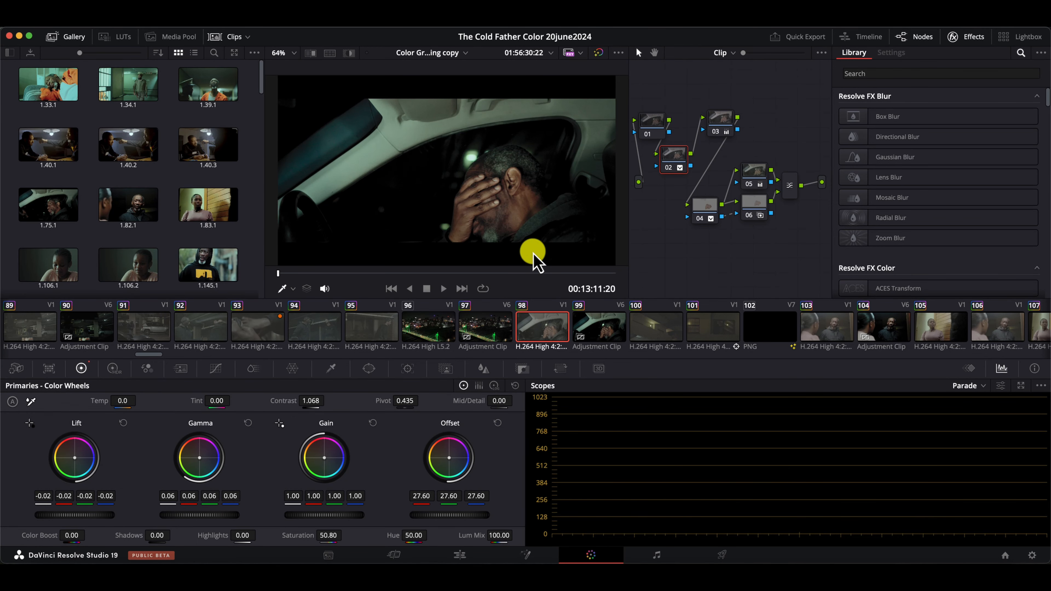
click(598, 53)
click(717, 118)
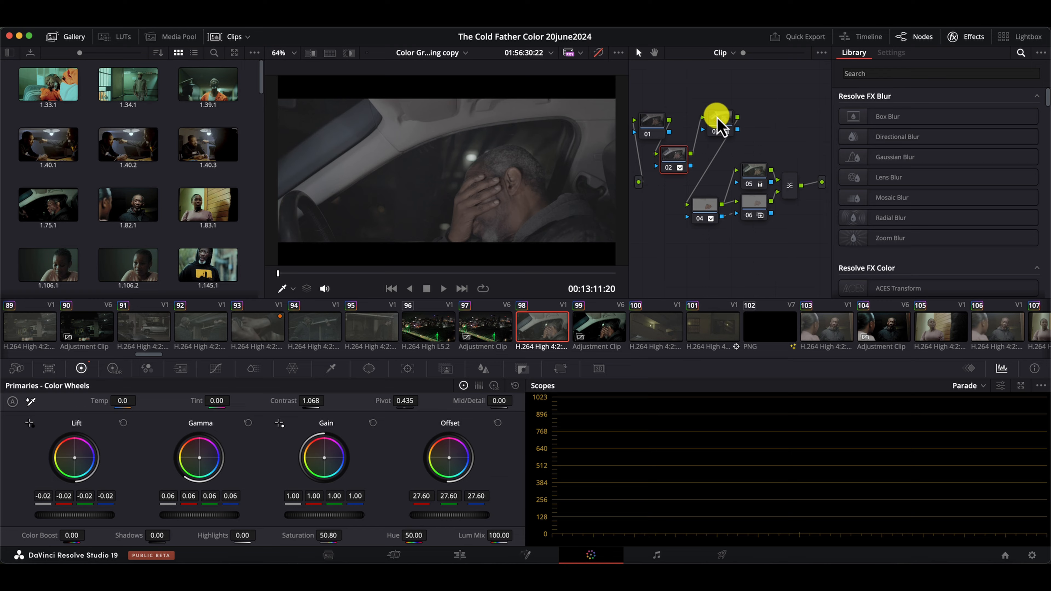
key(super+f)
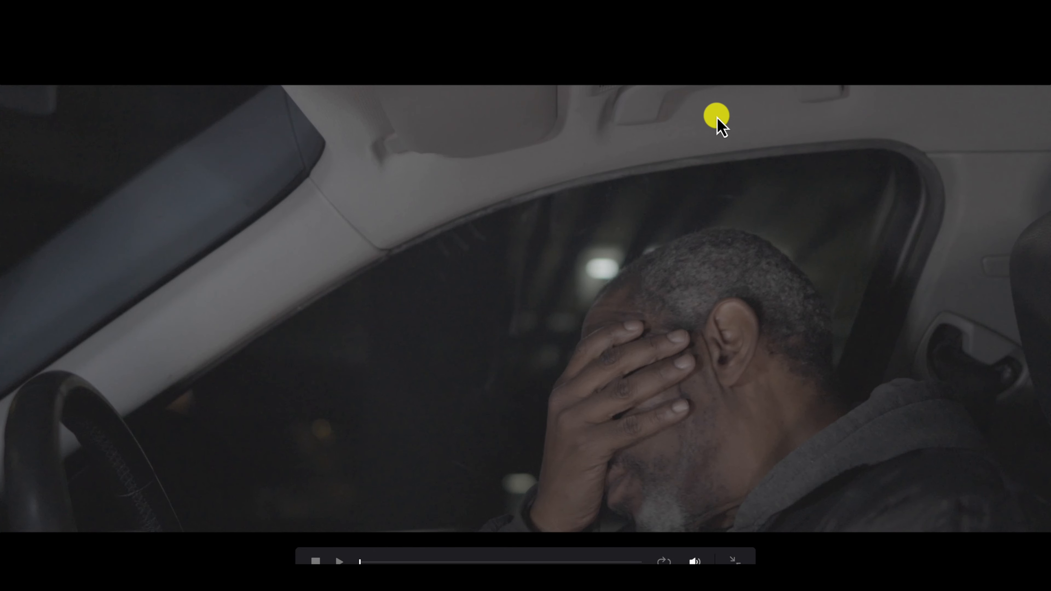
key(super+f)
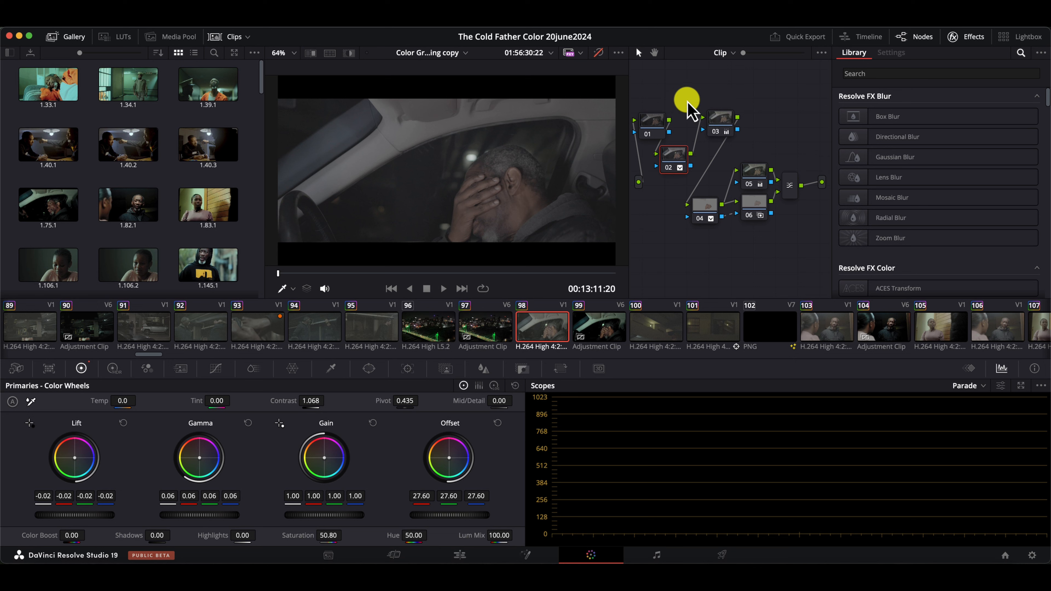
click(599, 52)
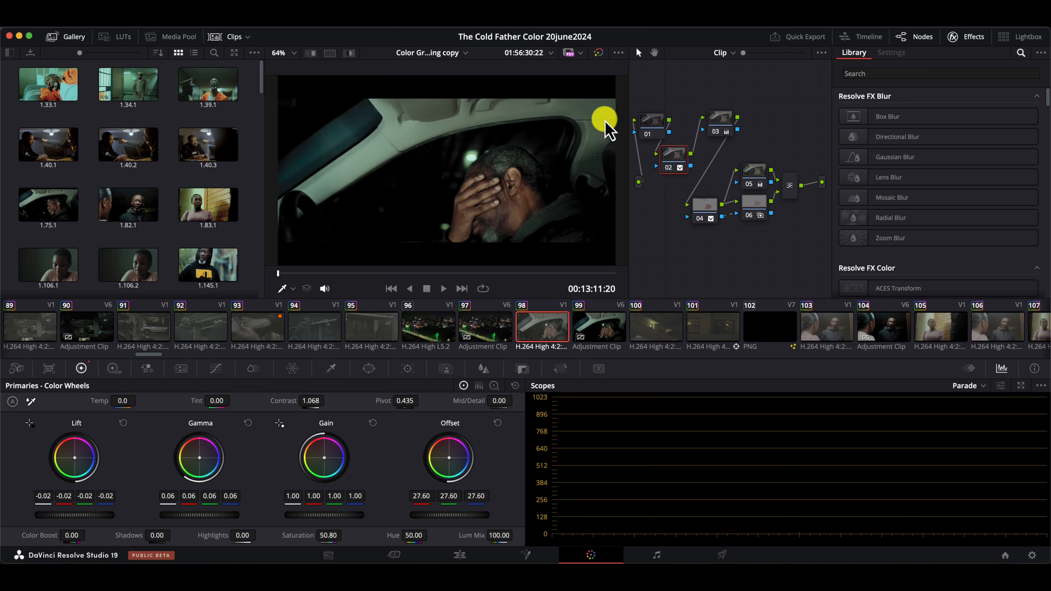
Rearrange the three nodes of adjustment clip 99 higher in the node graph and disable all of them
click(612, 325)
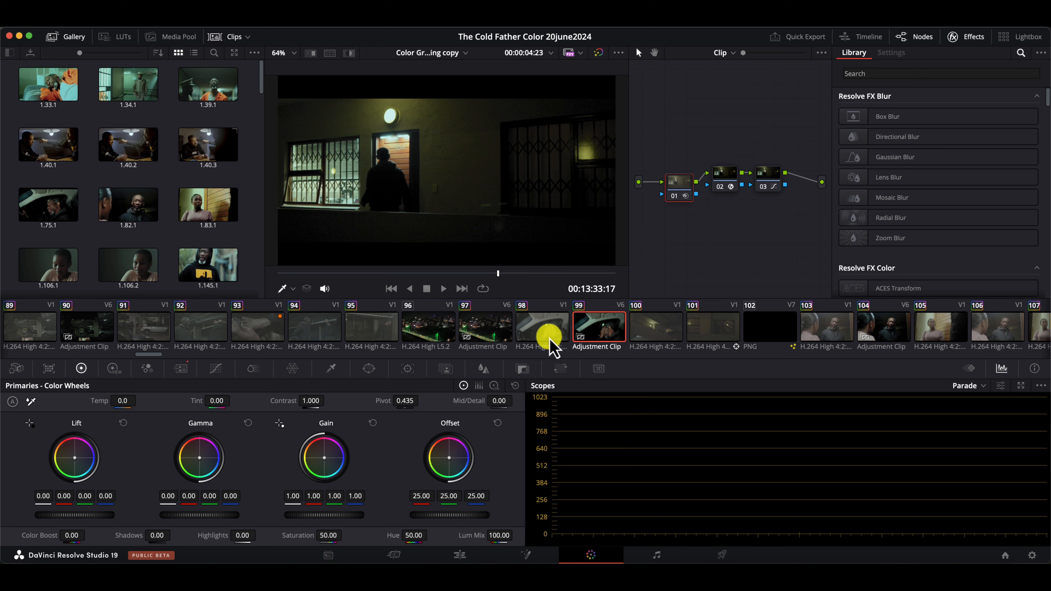
drag(676, 183, 674, 125)
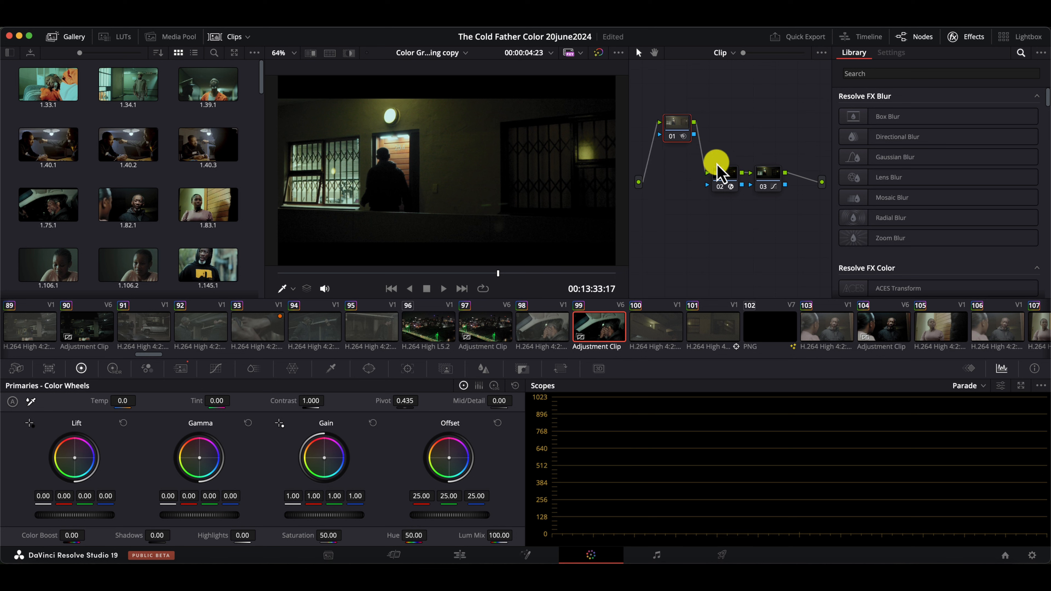
drag(717, 169, 729, 126)
drag(767, 185, 782, 146)
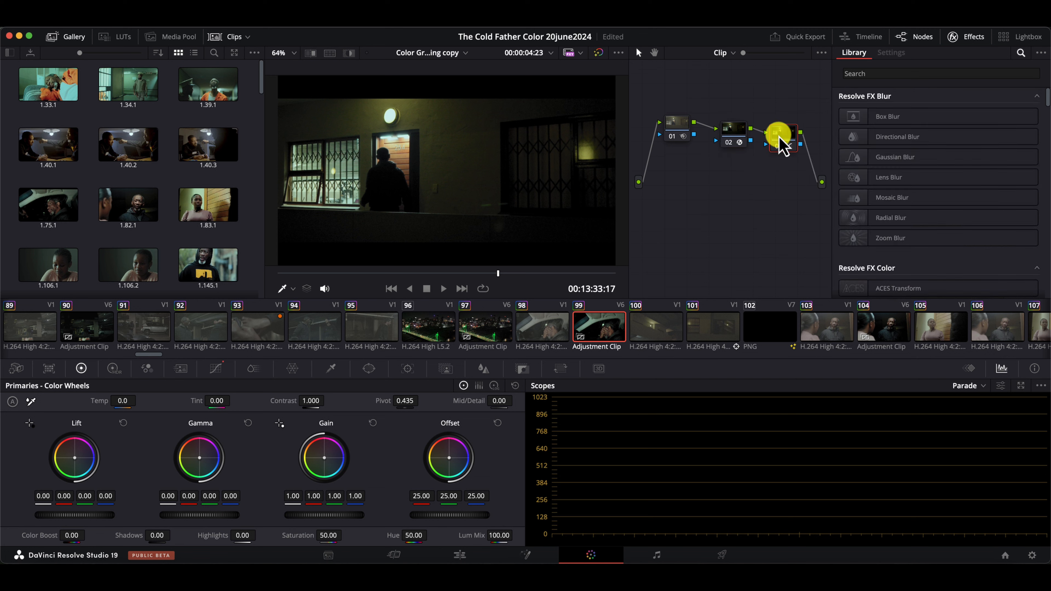
click(673, 136)
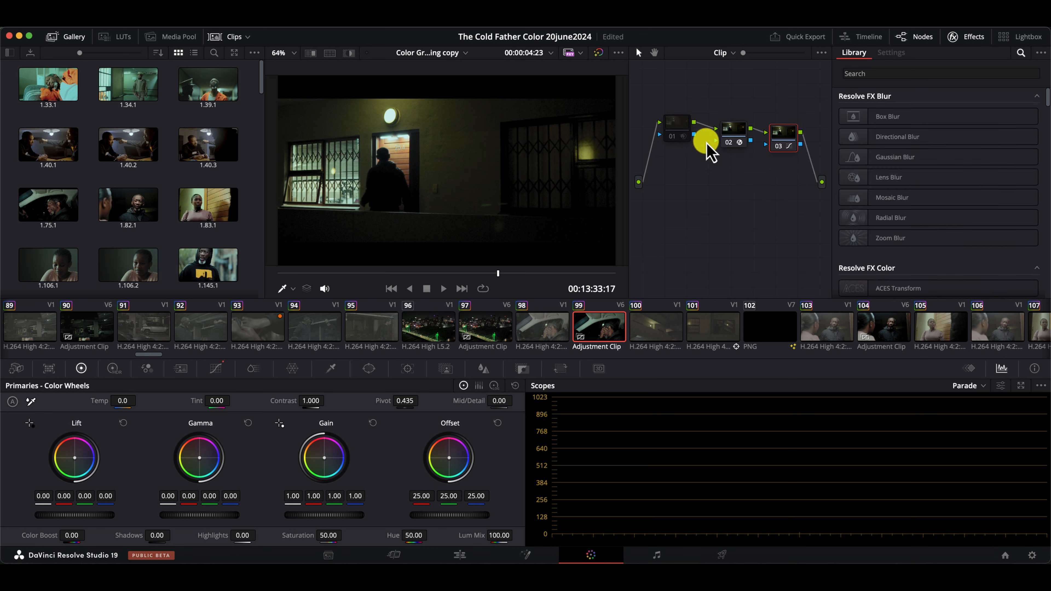
click(728, 143)
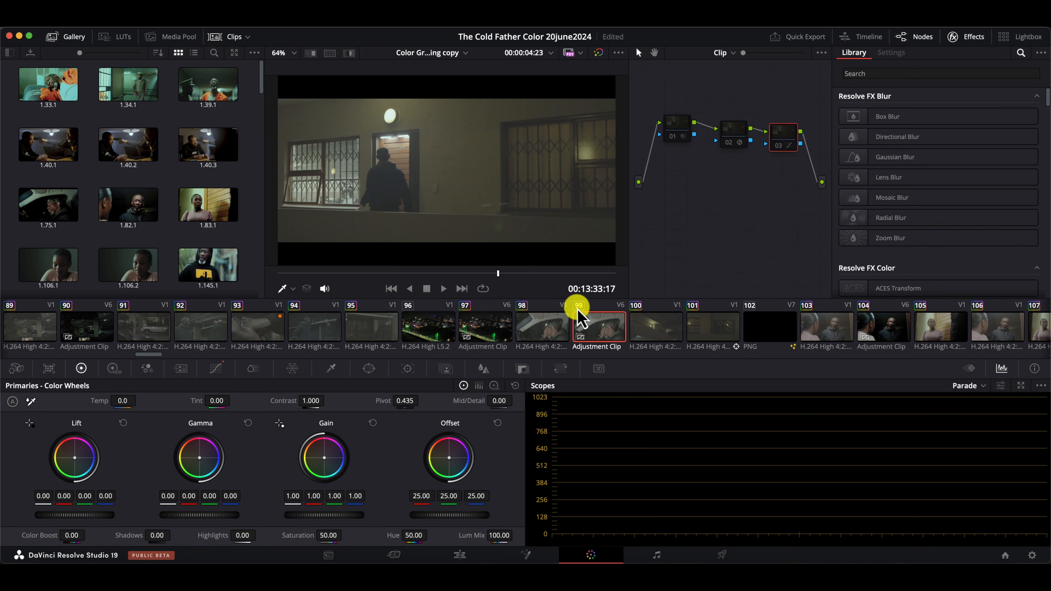
Disable the correction nodes of clip 98, the car shot
click(547, 333)
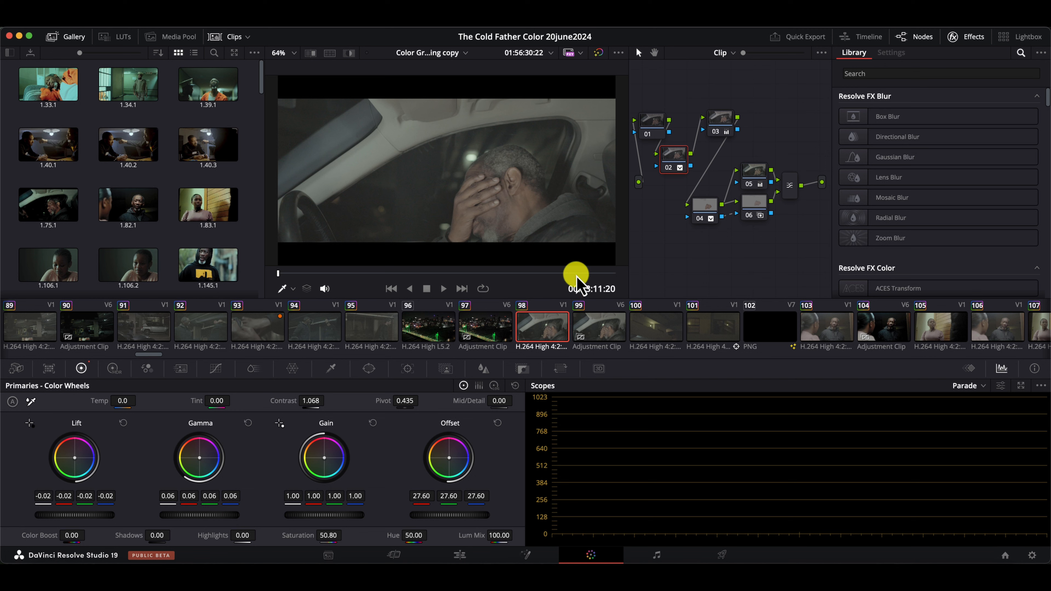
click(668, 167)
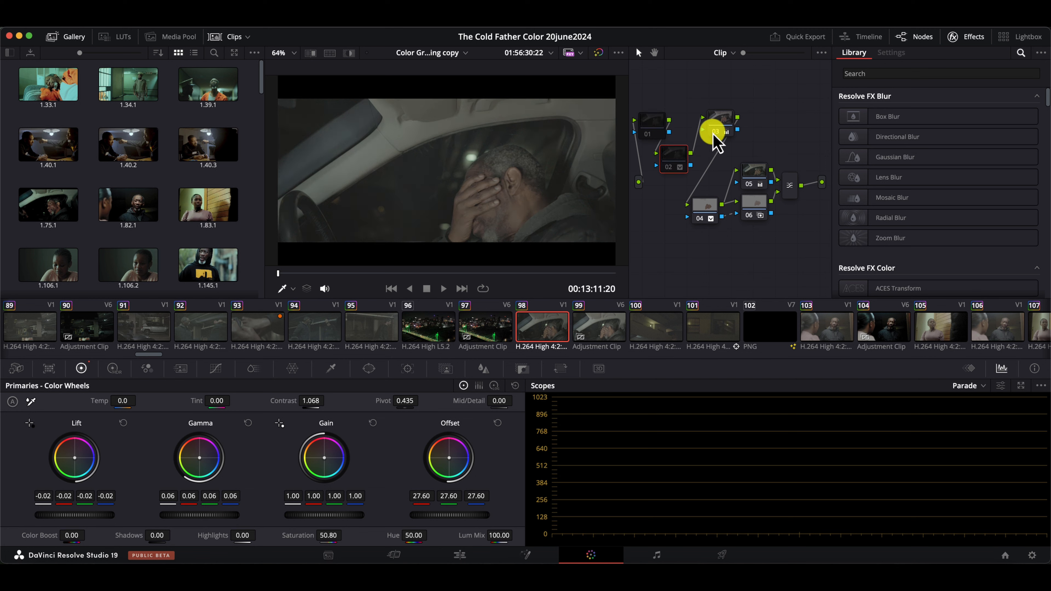
click(699, 217)
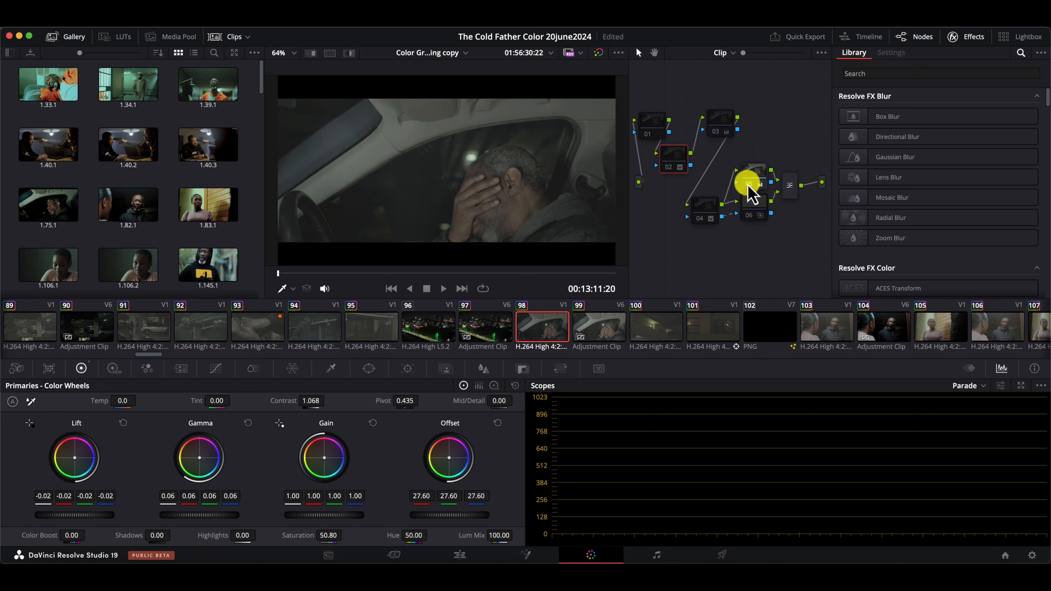
Enable node 01 of adjustment clip 99 while leaving nodes 02 and 03 disabled
click(616, 328)
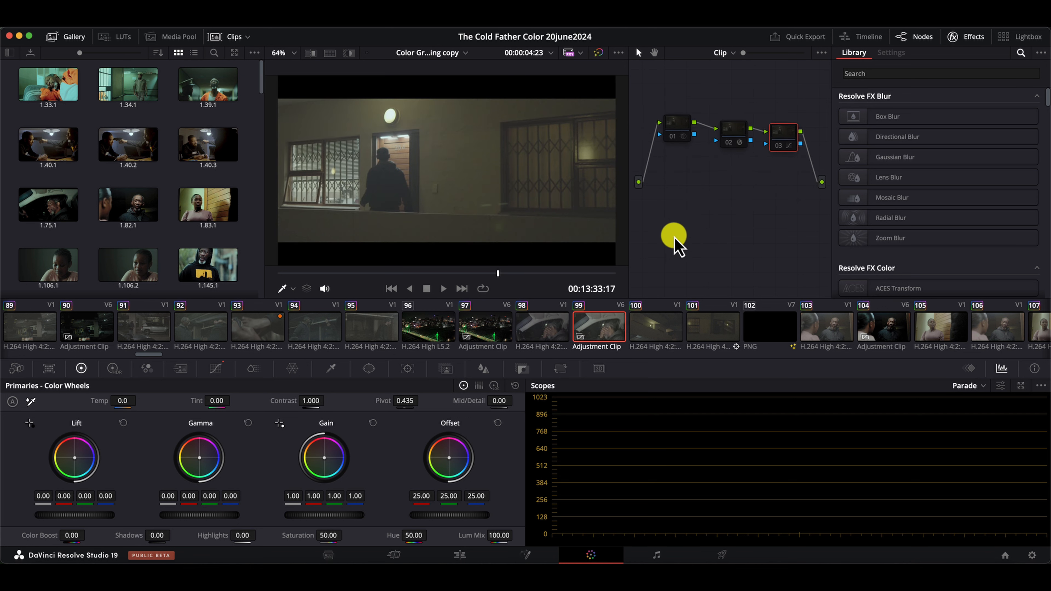
click(677, 121)
click(673, 138)
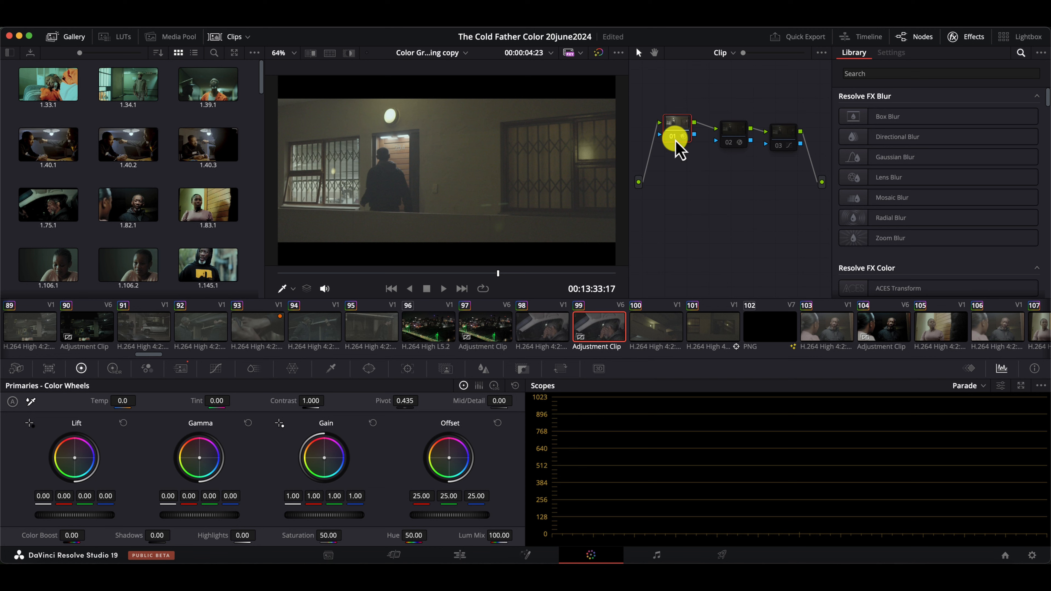
Inspect the The Revenant 4K (2.35).png overlay on track Video 7 in the edit timeline, and return to grading adjustment clip 99
click(457, 555)
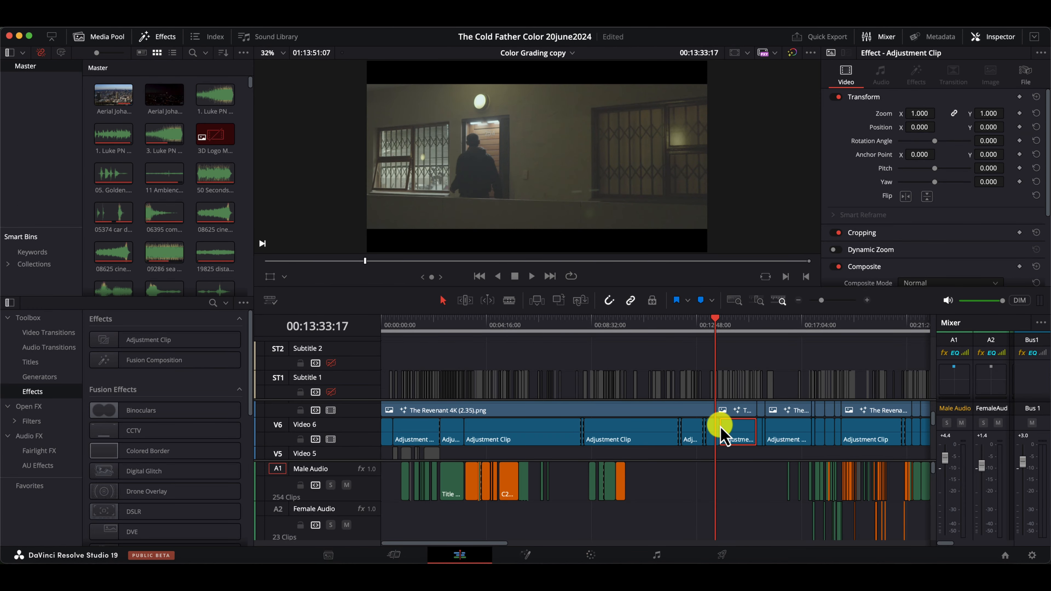
scroll(722, 426, up, 3)
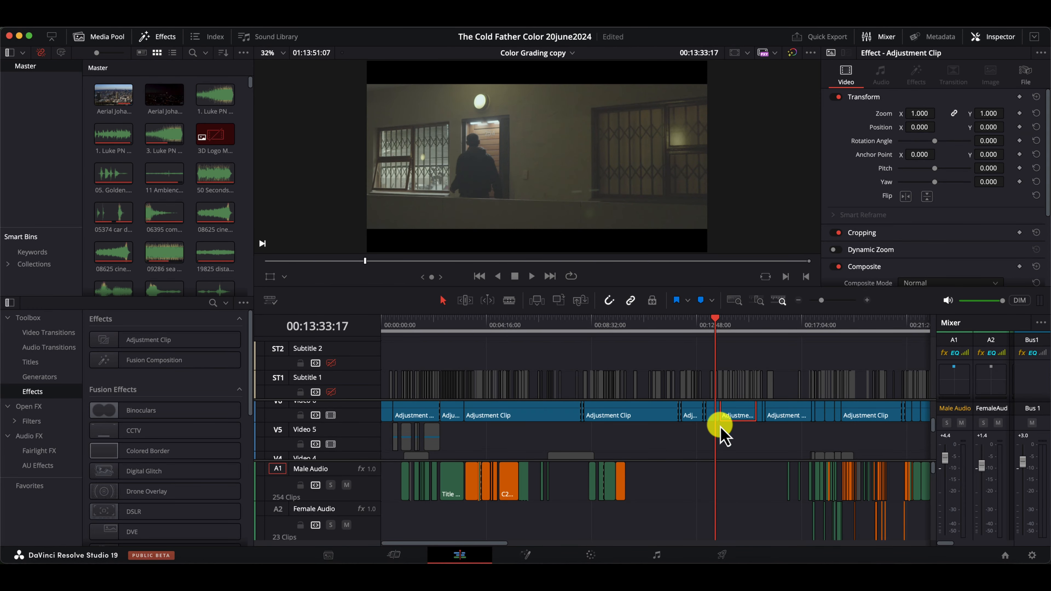
click(737, 327)
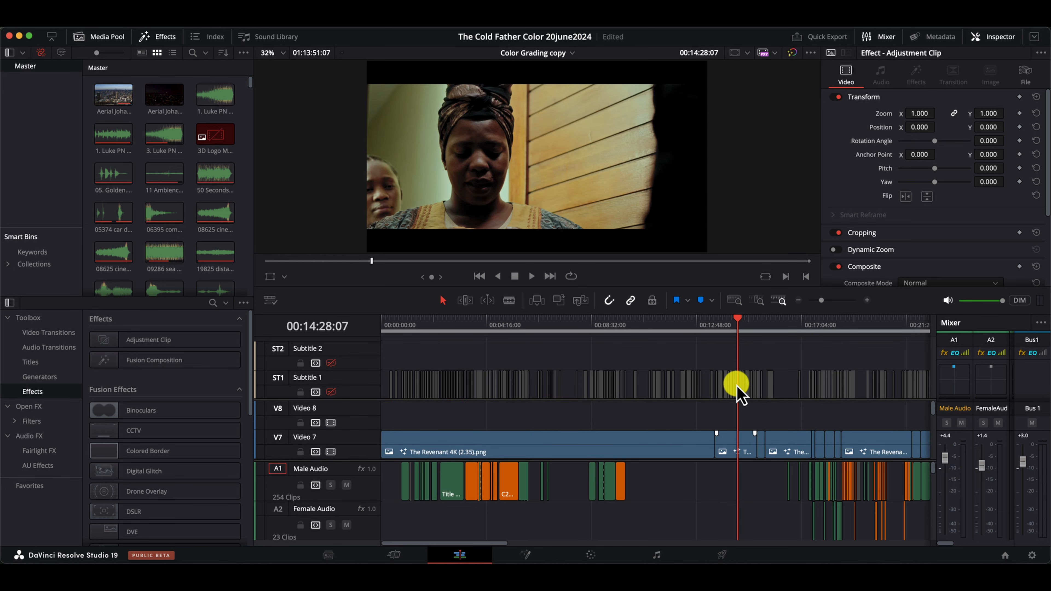
click(738, 449)
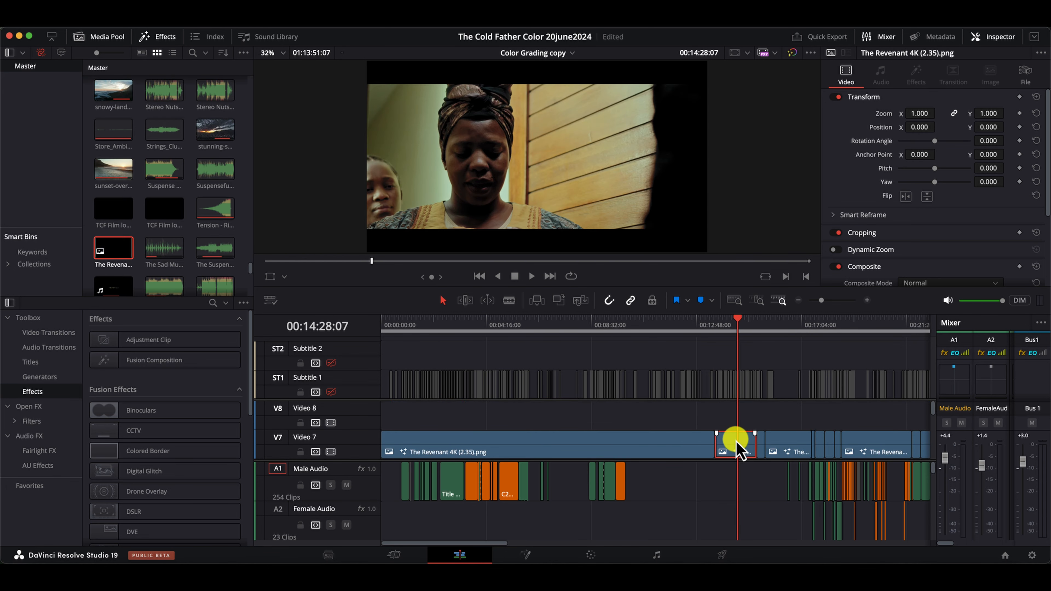
click(599, 555)
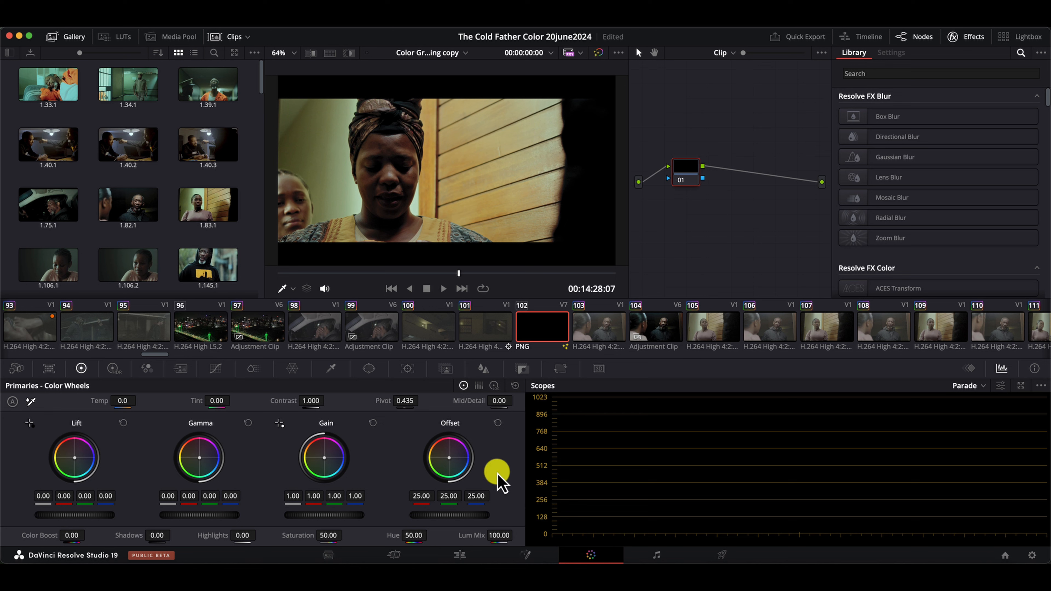
click(328, 336)
click(372, 340)
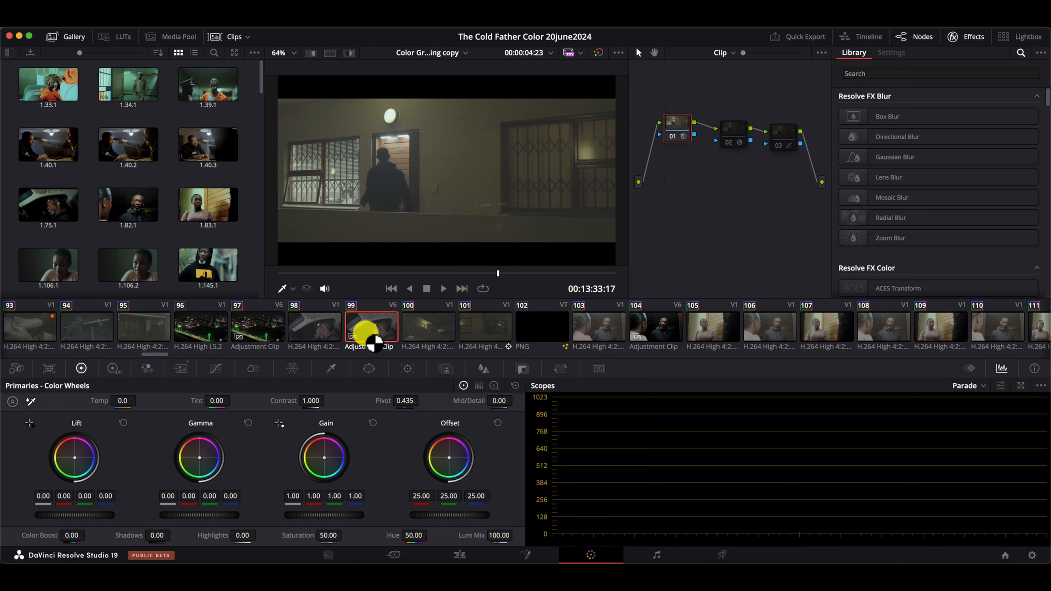
Enable node 02 of adjustment clip 99 and locate Dehancer Pro 7.2.0 under Film Emulation in the effects library
click(731, 140)
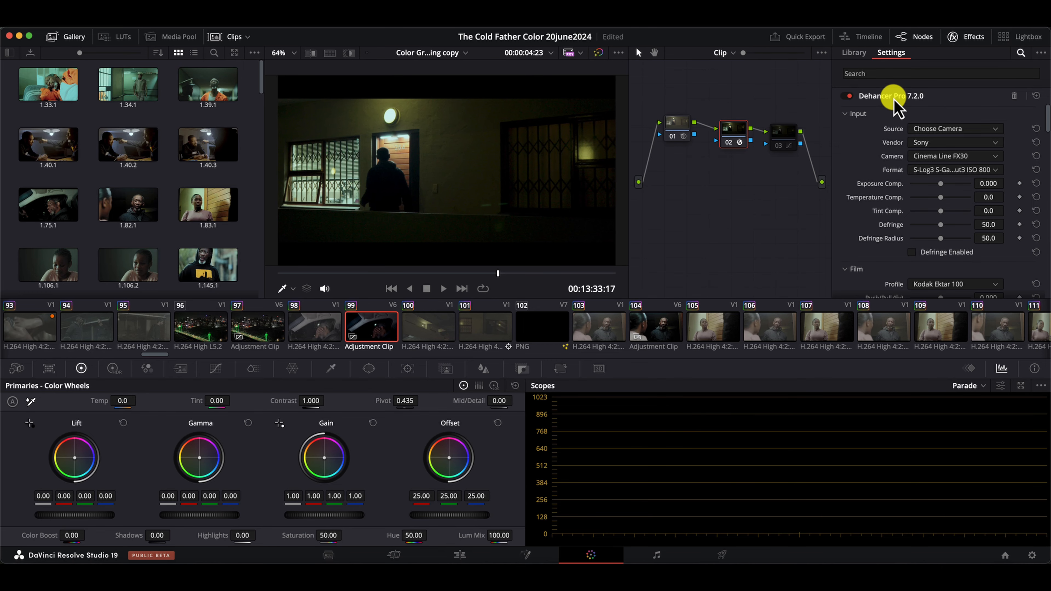
click(858, 53)
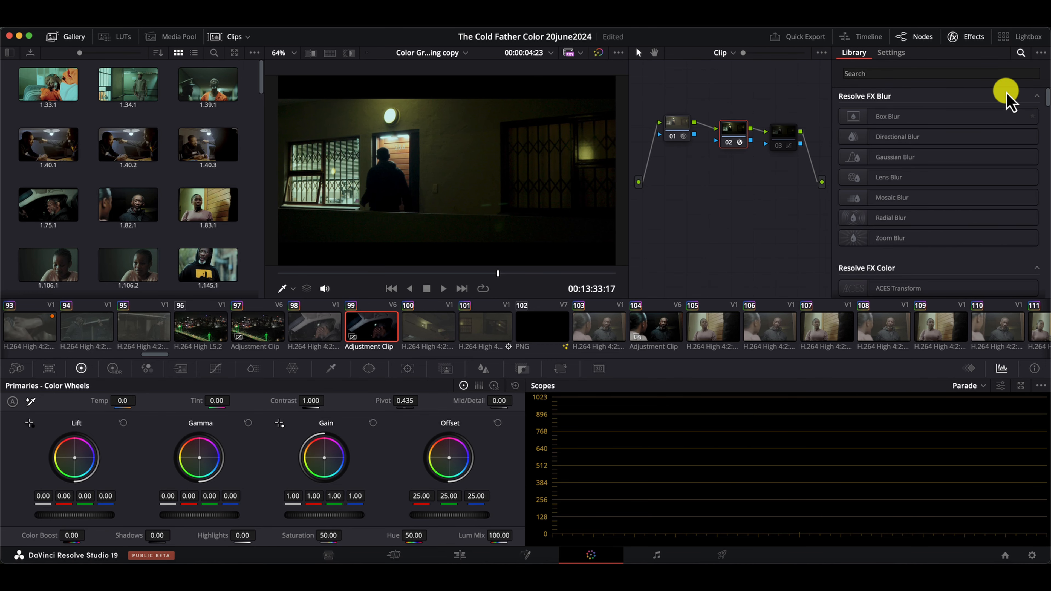
drag(1046, 103, 1042, 305)
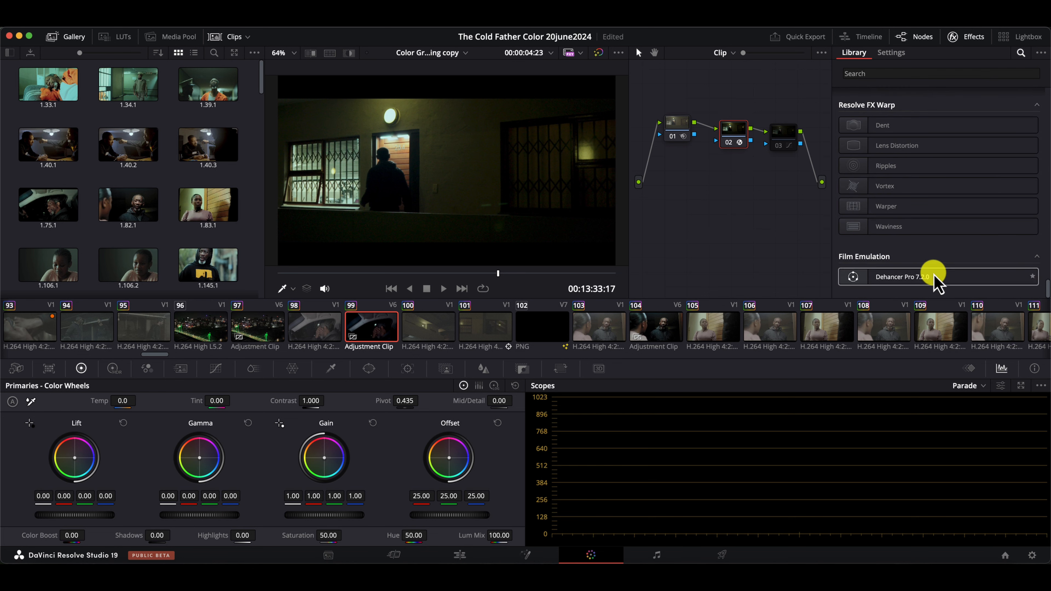
Review the vendor, camera and format choices in the Input settings of Dehancer Pro on node 02
click(891, 54)
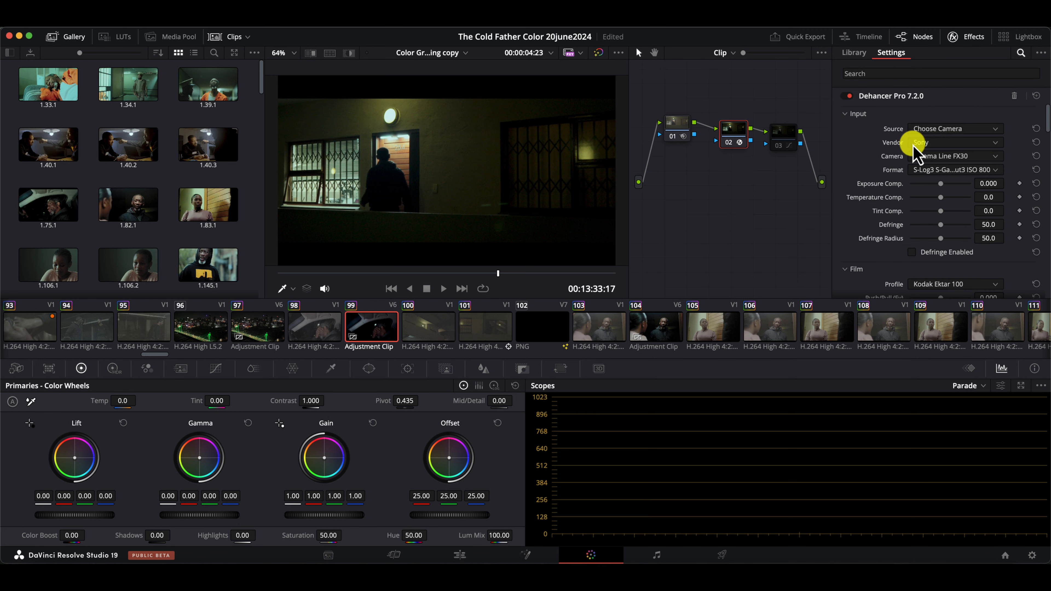
click(927, 142)
click(872, 139)
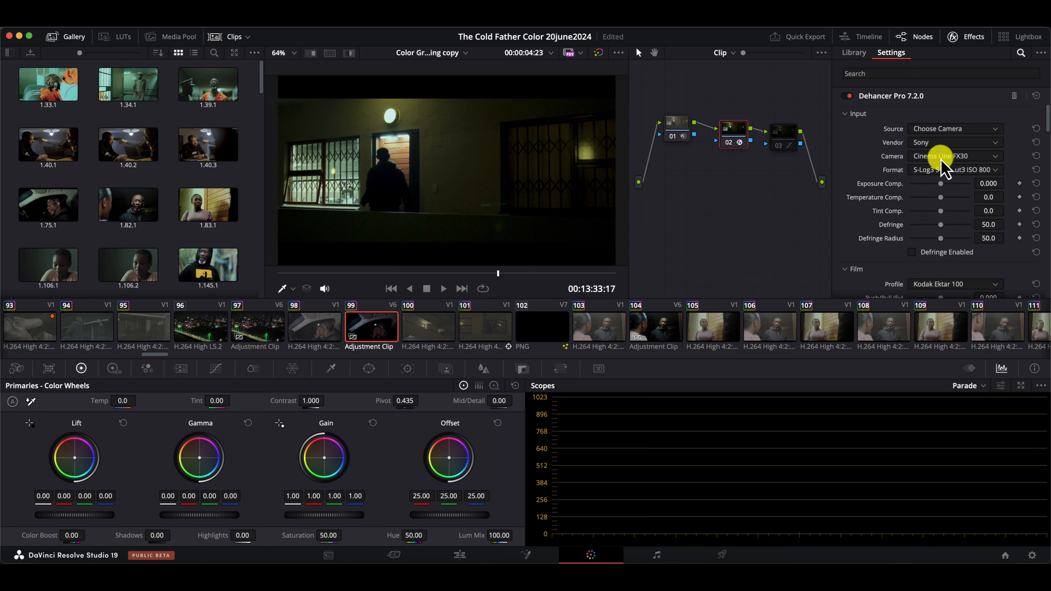
click(940, 156)
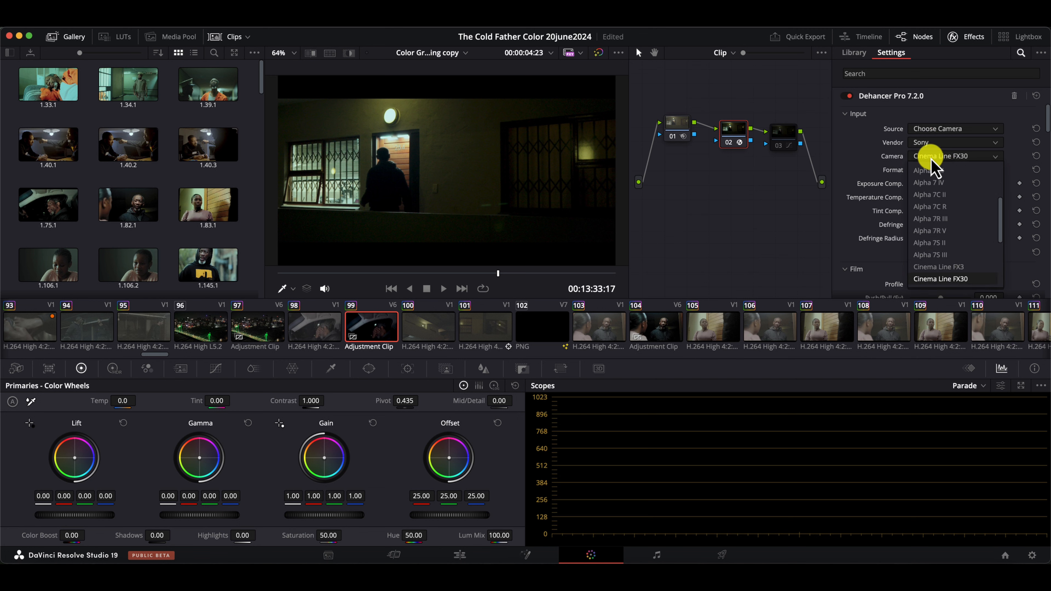
click(886, 160)
click(944, 170)
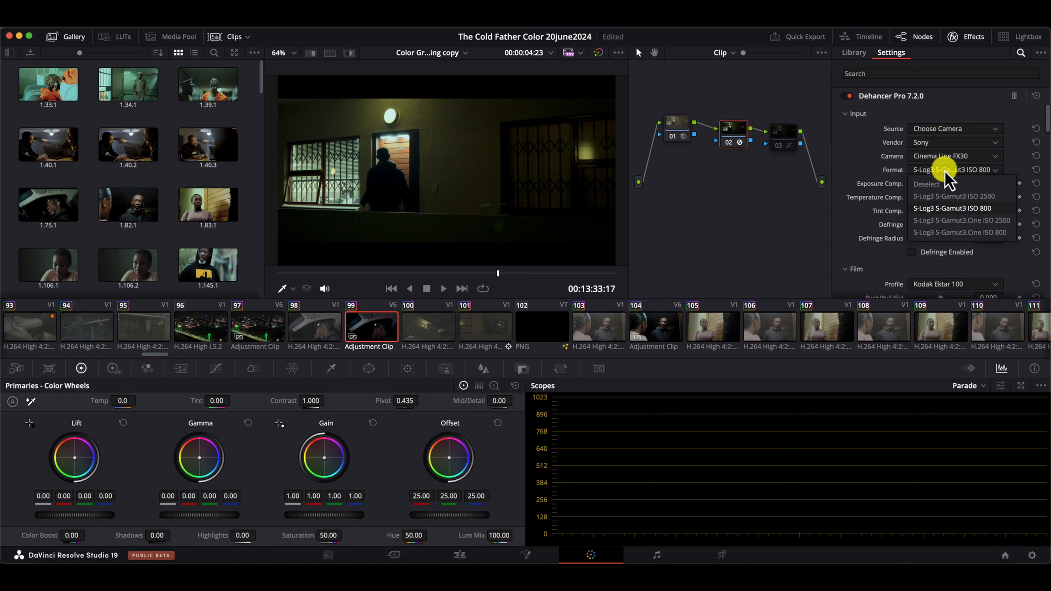
click(878, 145)
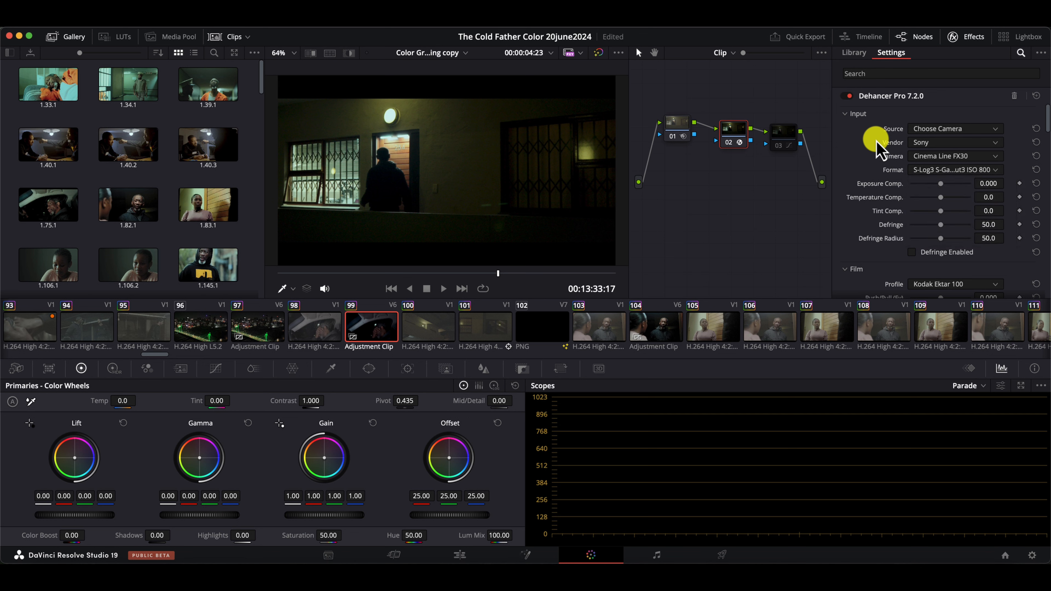
Examine the Input settings of Dehancer Pro on node 02 and browse the film stocks offered as Film profile
scroll(861, 128, down, 3)
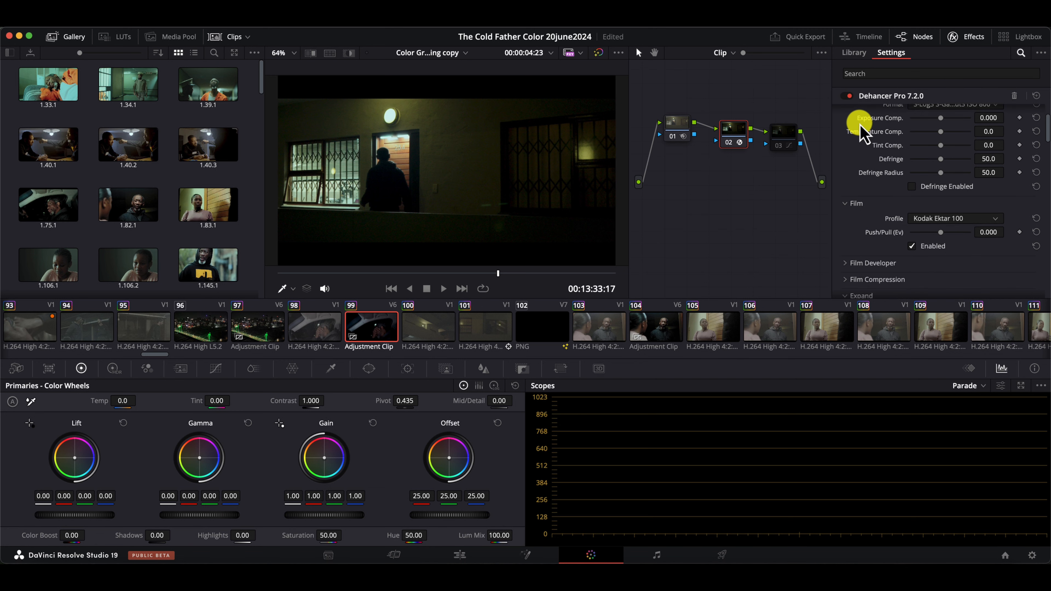
scroll(861, 124, up, 3)
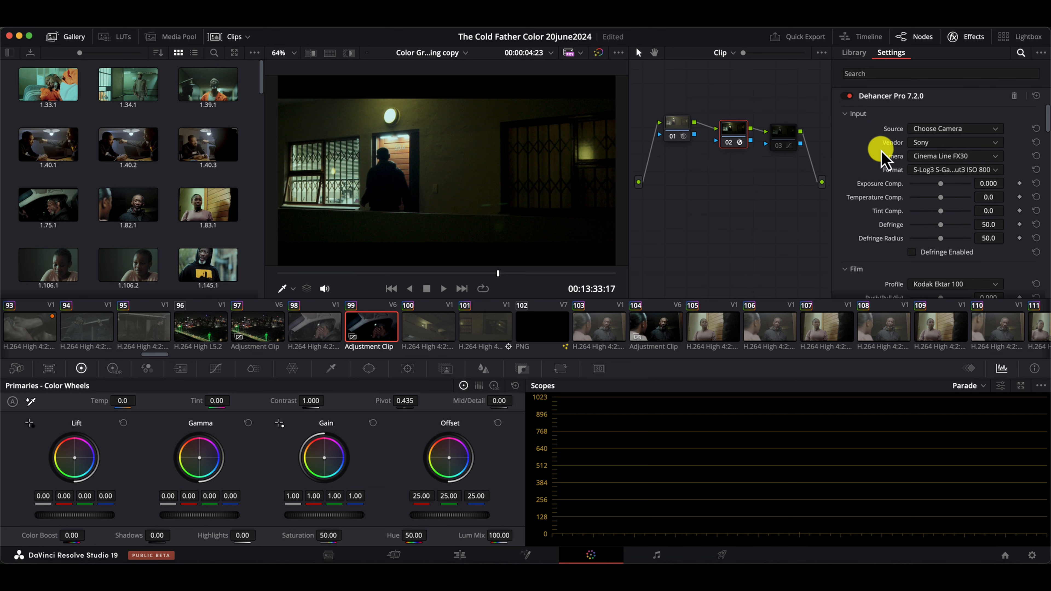
scroll(882, 157, down, 5)
scroll(881, 157, up, 5)
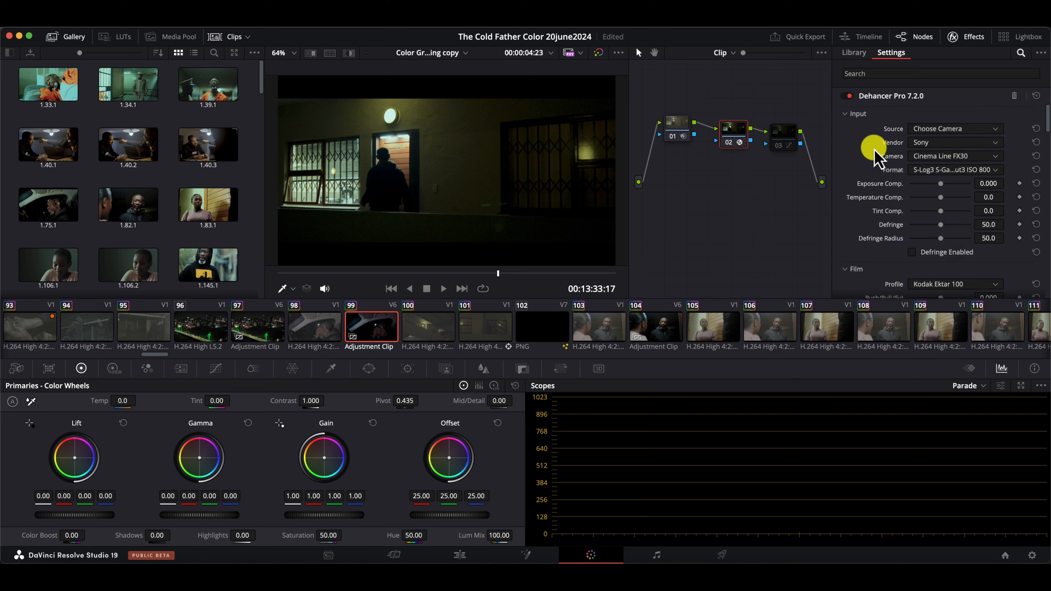
scroll(859, 148, down, 2)
scroll(860, 153, down, 8)
scroll(860, 154, up, 6)
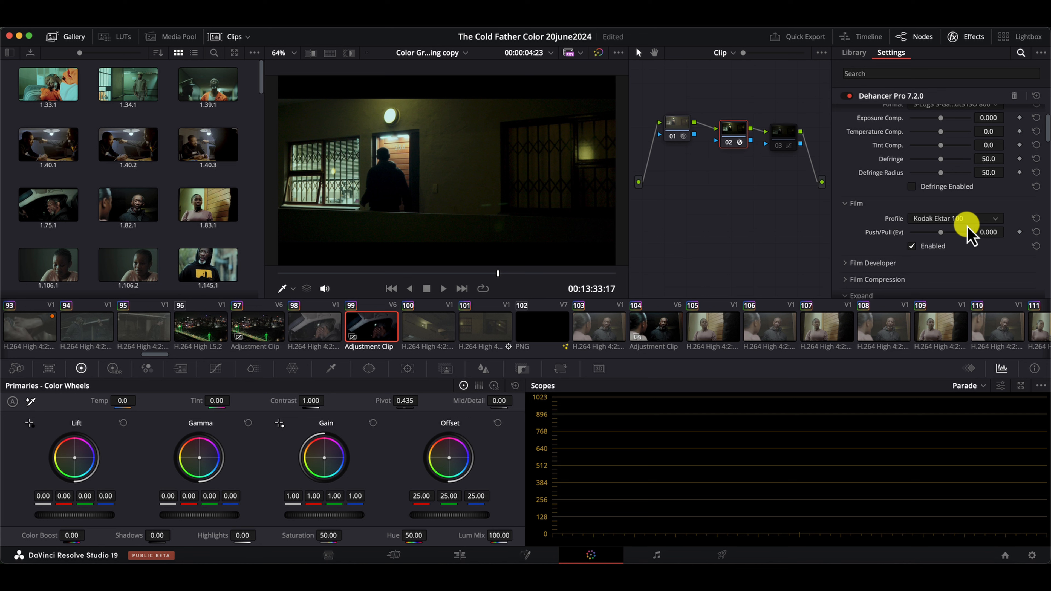
click(929, 220)
scroll(943, 258, down, 6)
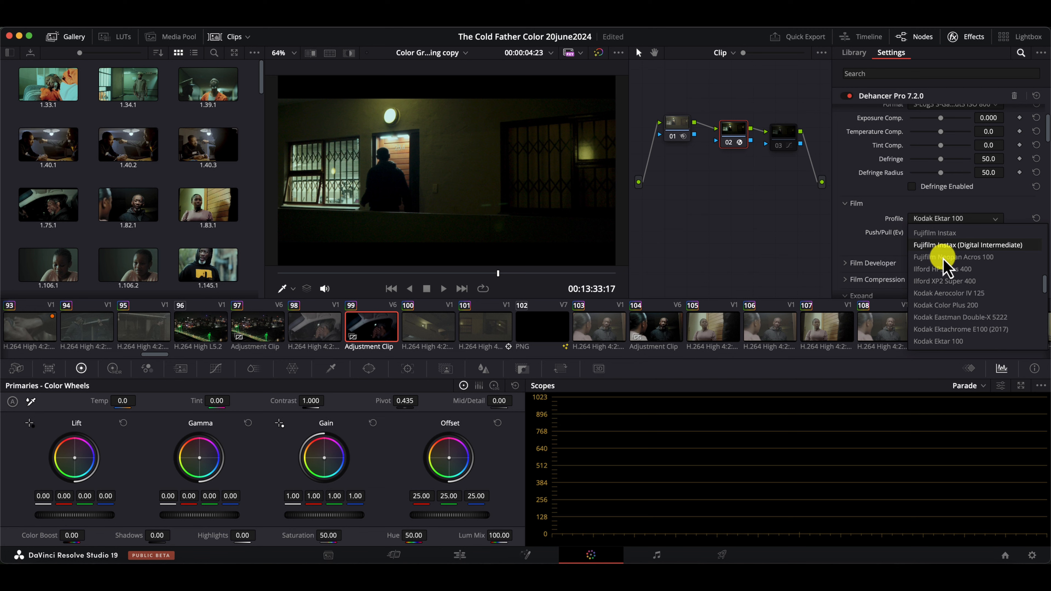
scroll(943, 260, up, 6)
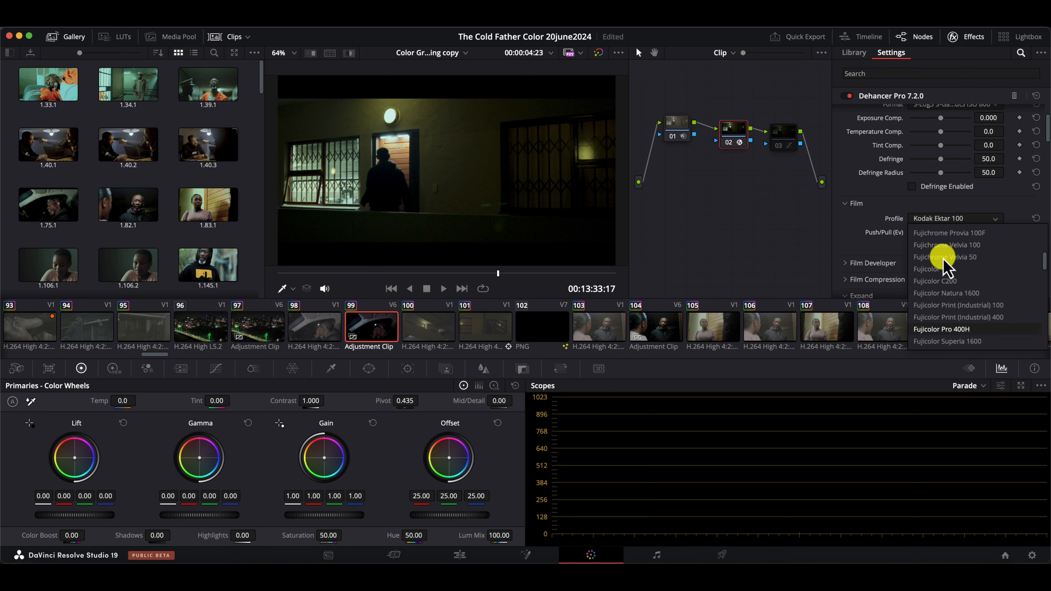
click(851, 244)
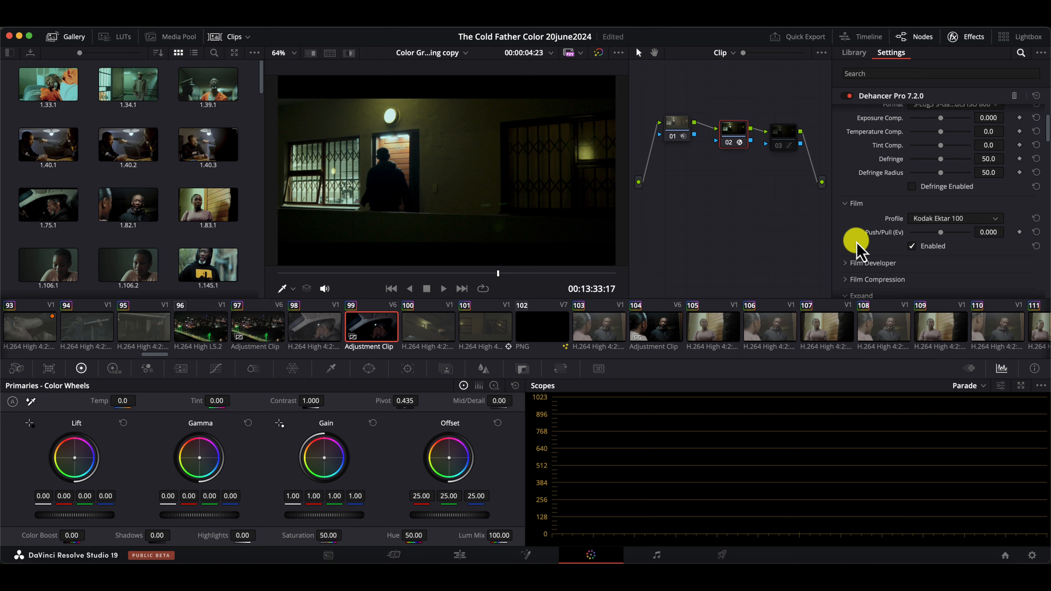
Inspect the Film Developer and Film Compression settings of Dehancer Pro, toggling Film Compression off and on to compare
scroll(863, 244, down, 4)
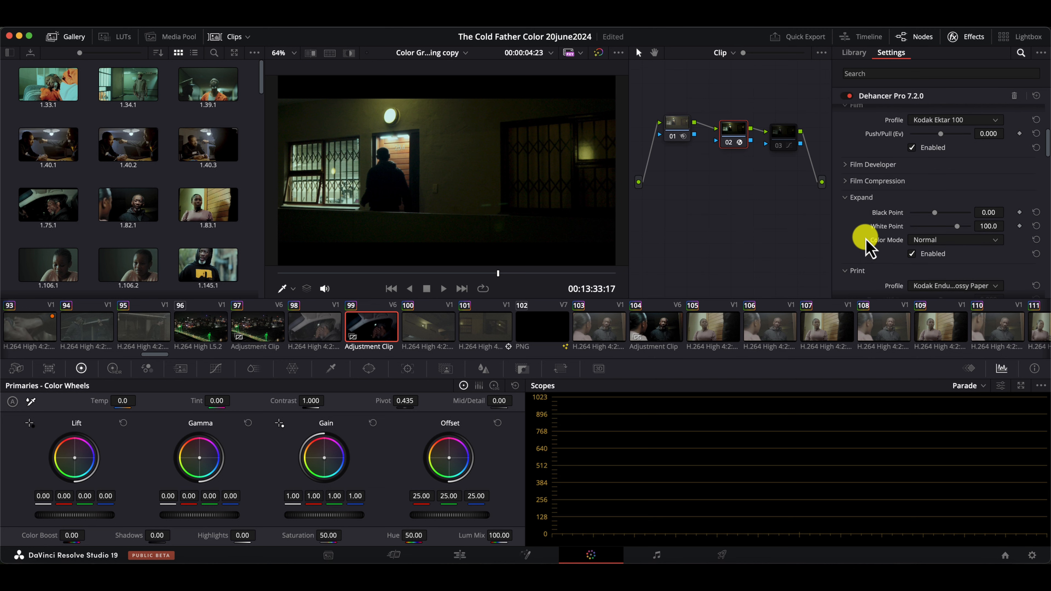
click(894, 164)
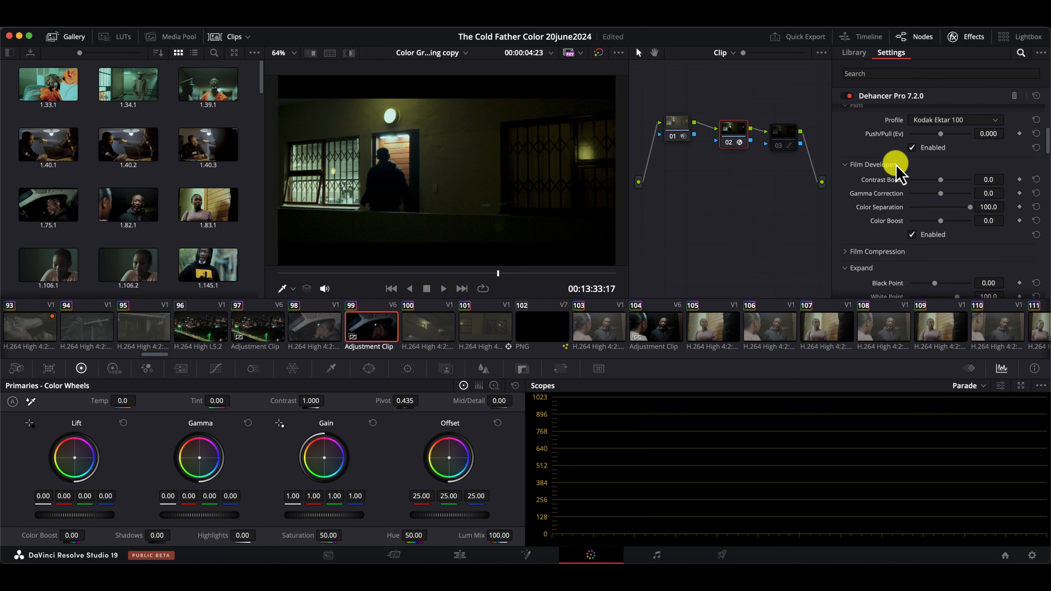
click(845, 166)
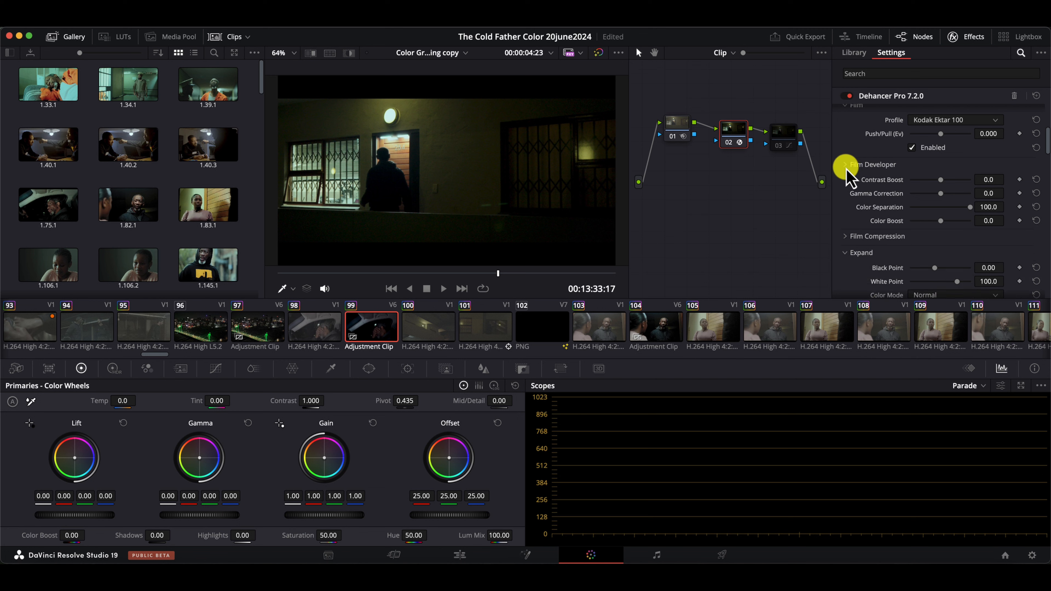
click(848, 182)
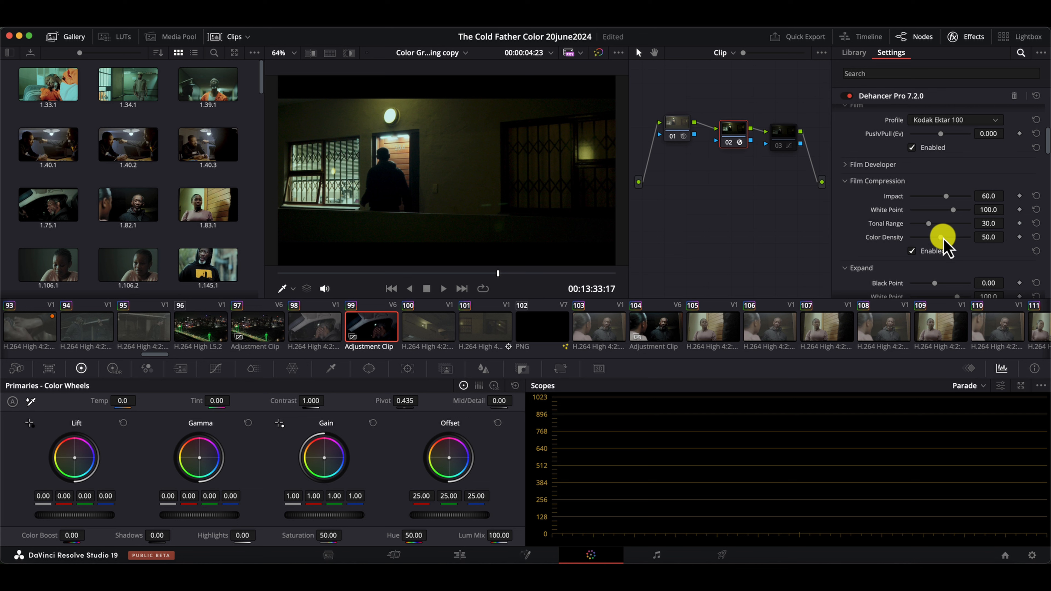
click(912, 252)
click(912, 251)
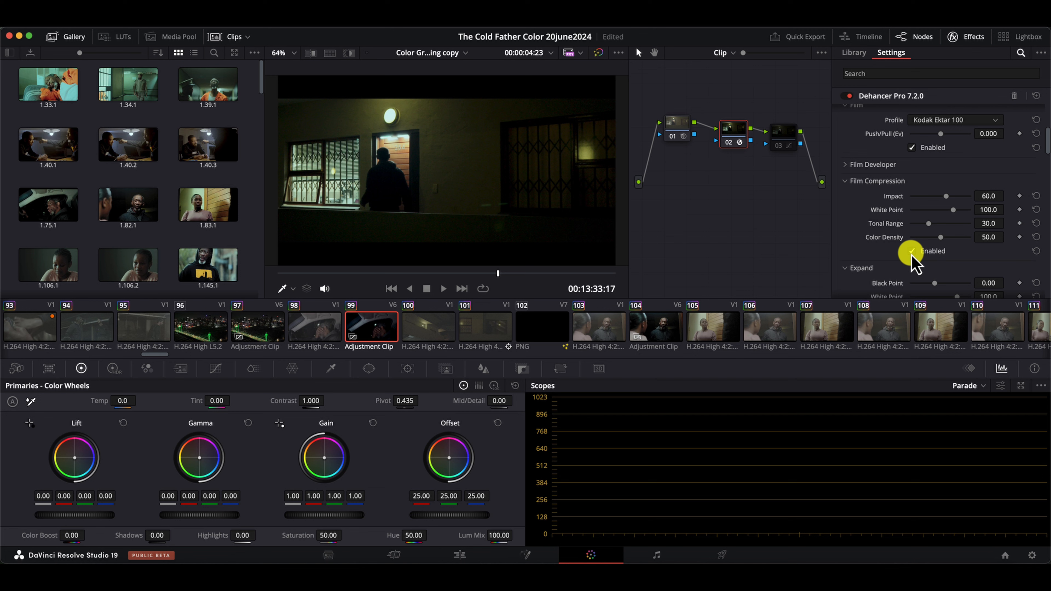
click(845, 182)
Review the Expand settings of Dehancer Pro and the list of available Print profiles
scroll(862, 241, up, 1)
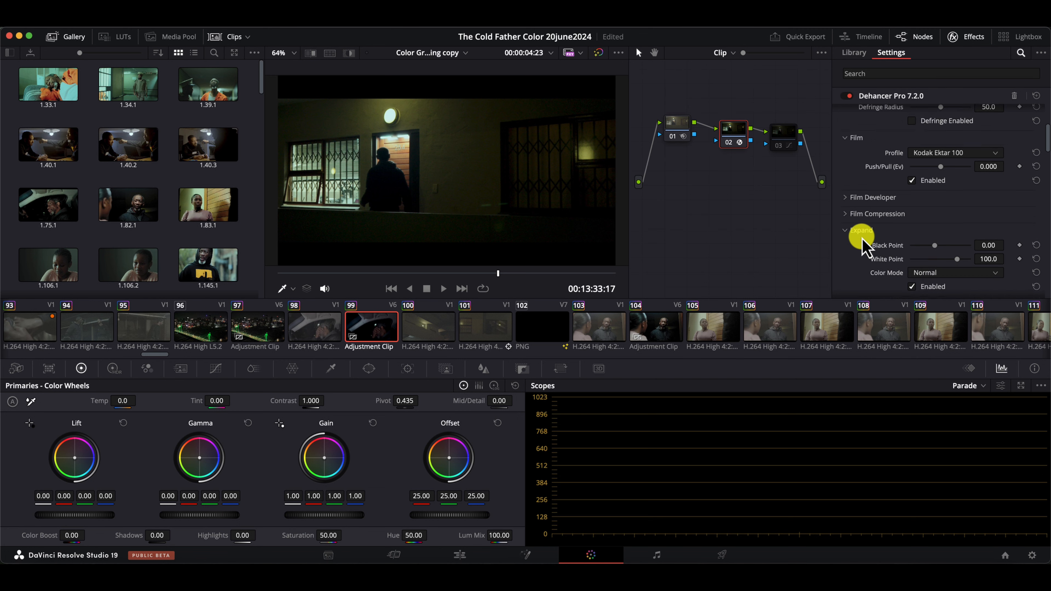
scroll(863, 241, up, 2)
scroll(866, 247, down, 2)
scroll(866, 247, down, 1)
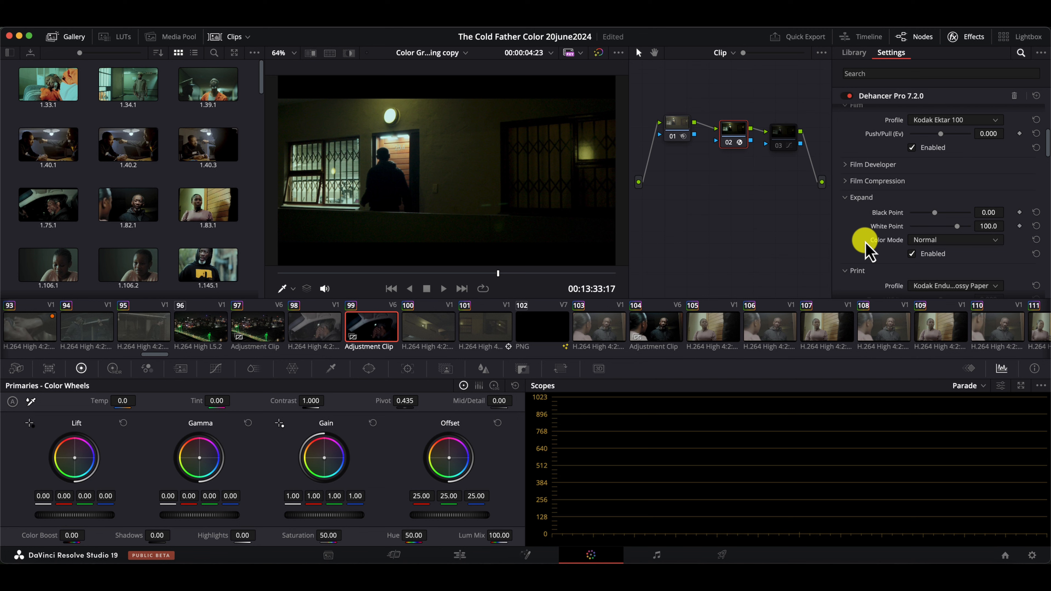
scroll(868, 250, down, 3)
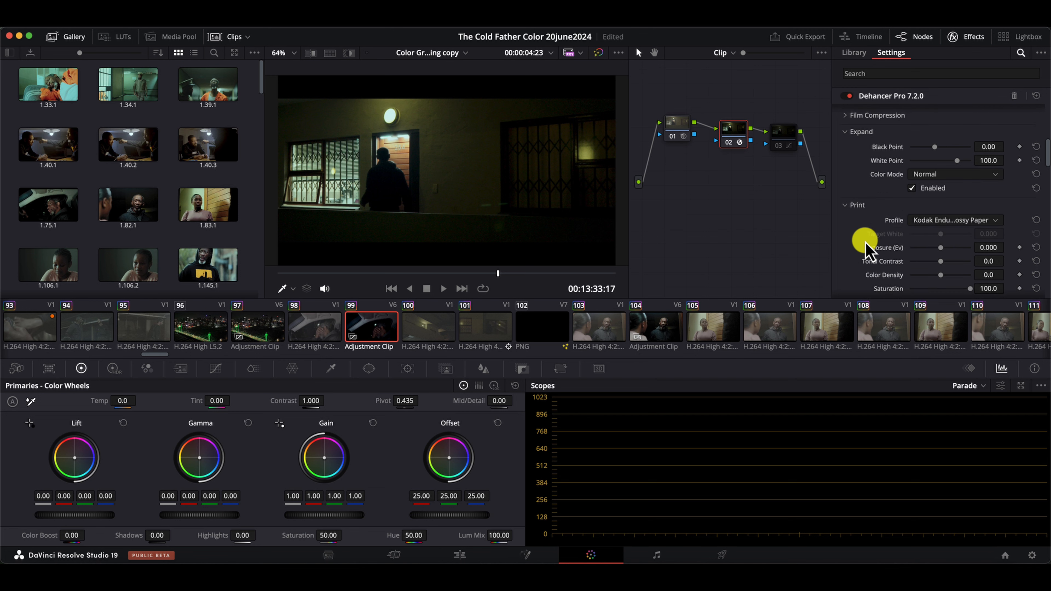
scroll(868, 249, down, 2)
click(927, 188)
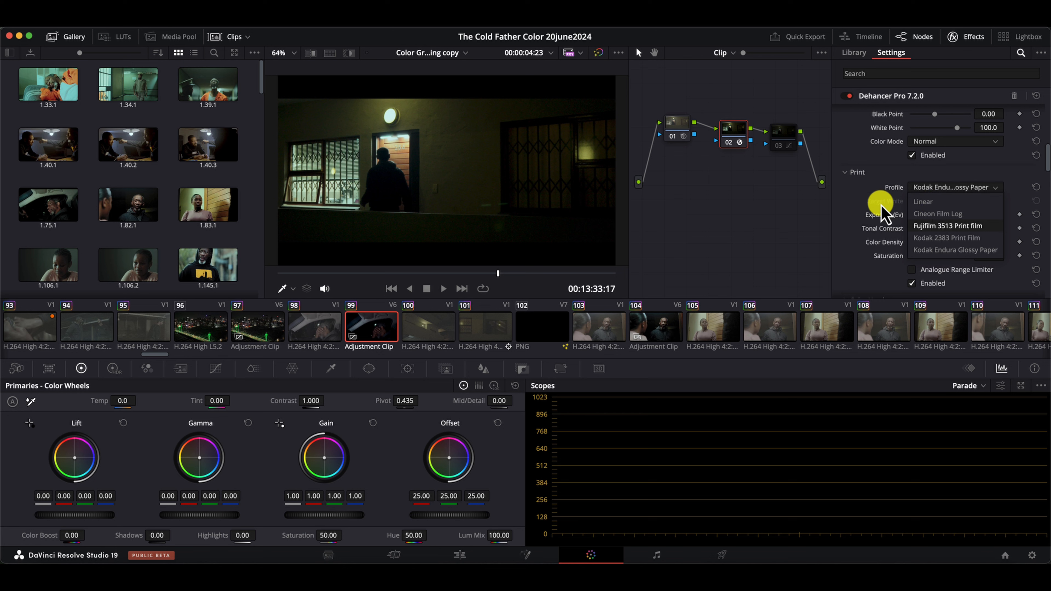
click(863, 214)
Inspect the Print adjustments, Color Head controls and Film Grain settings of Dehancer Pro
scroll(873, 259, down, 6)
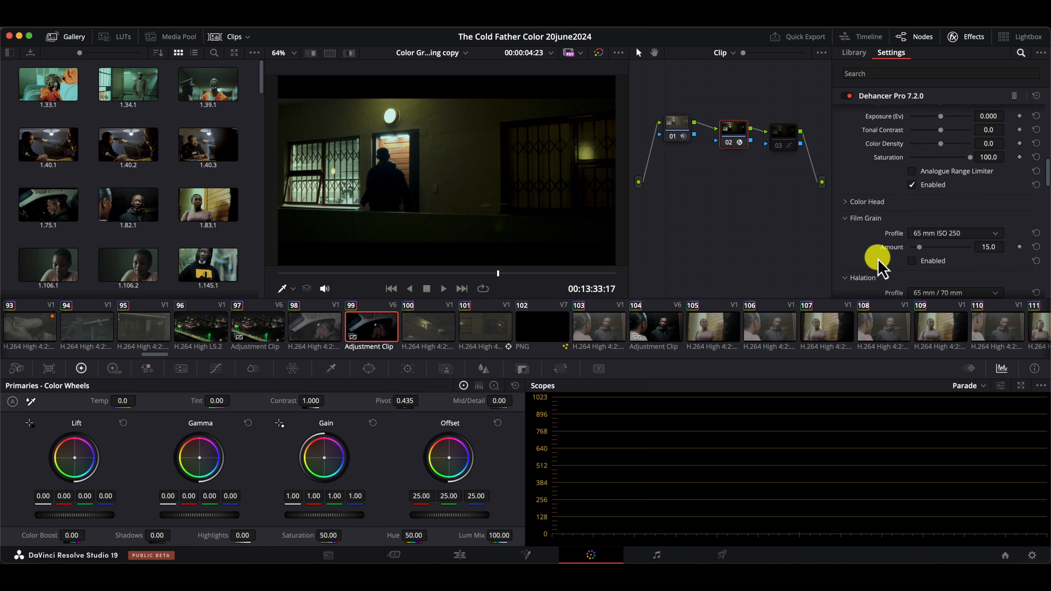
scroll(876, 262, down, 2)
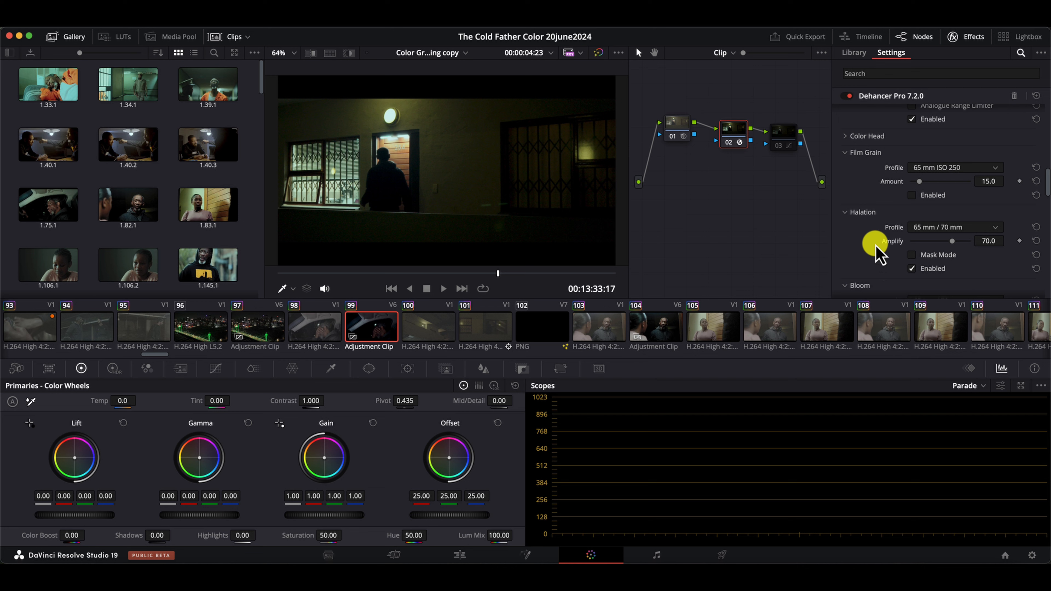
click(858, 140)
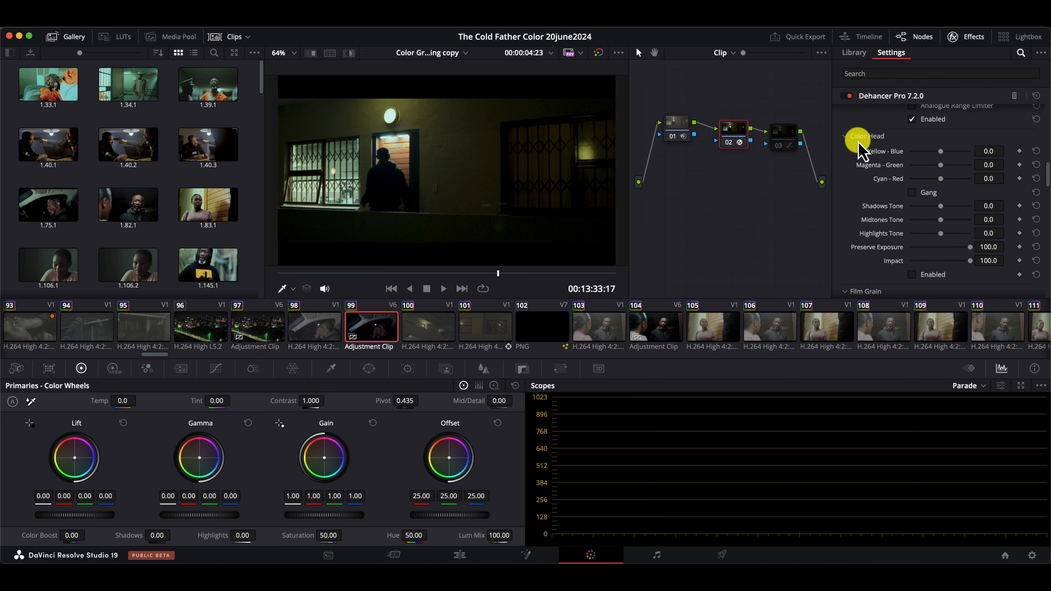
click(848, 139)
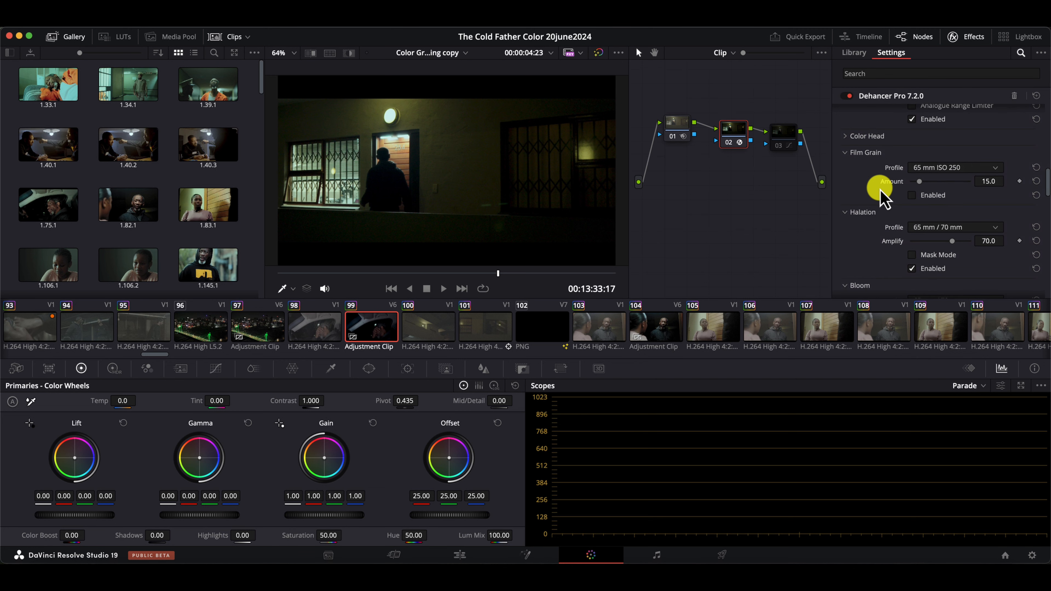
scroll(880, 189, up, 5)
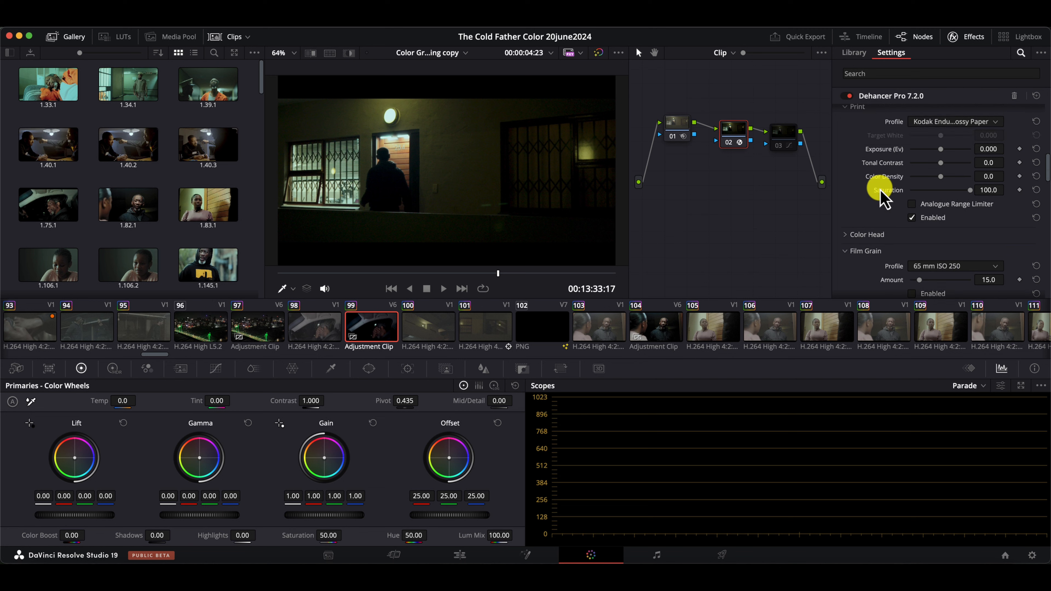
scroll(880, 191, down, 5)
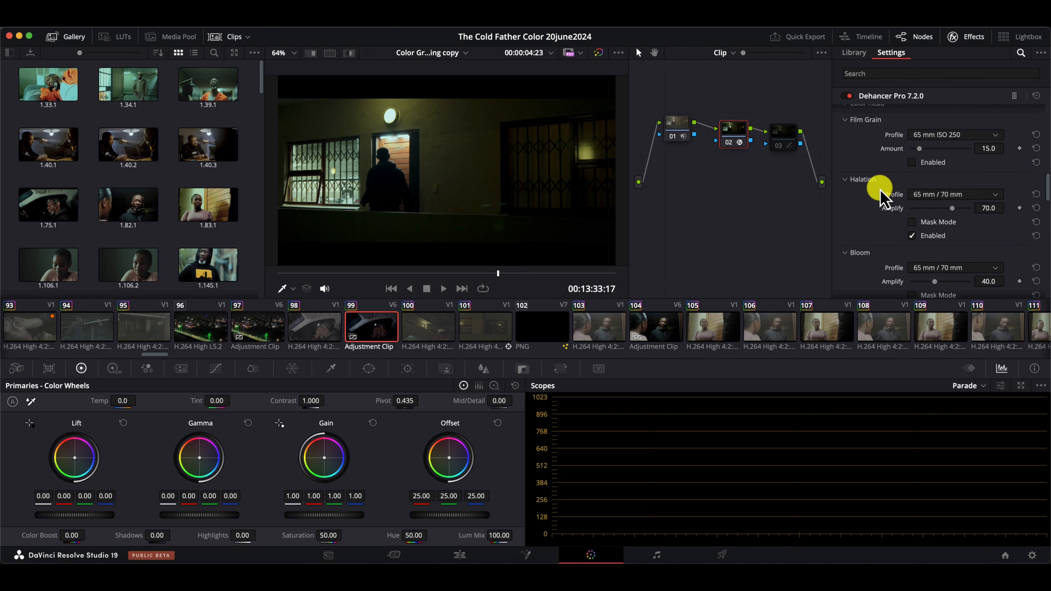
Review the Halation settings of Dehancer Pro and the film gauge profiles available for them
scroll(880, 198, down, 2)
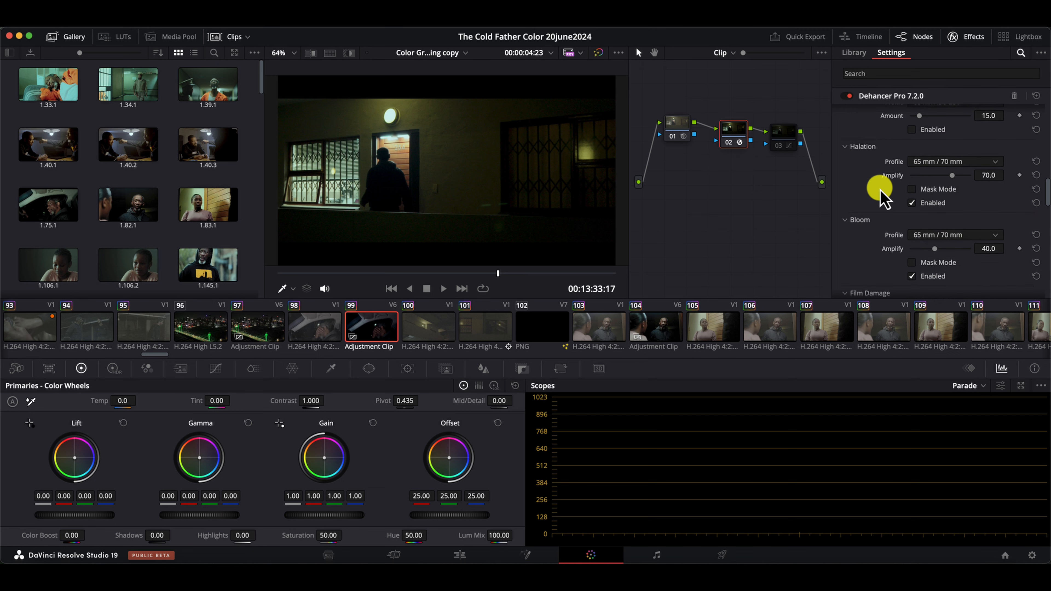
click(932, 163)
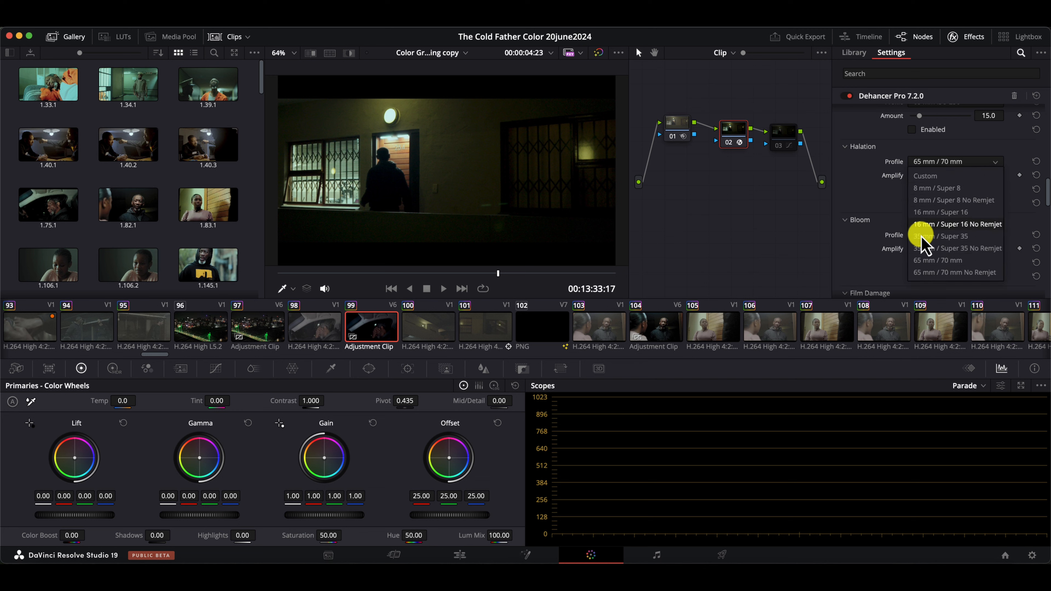
click(885, 201)
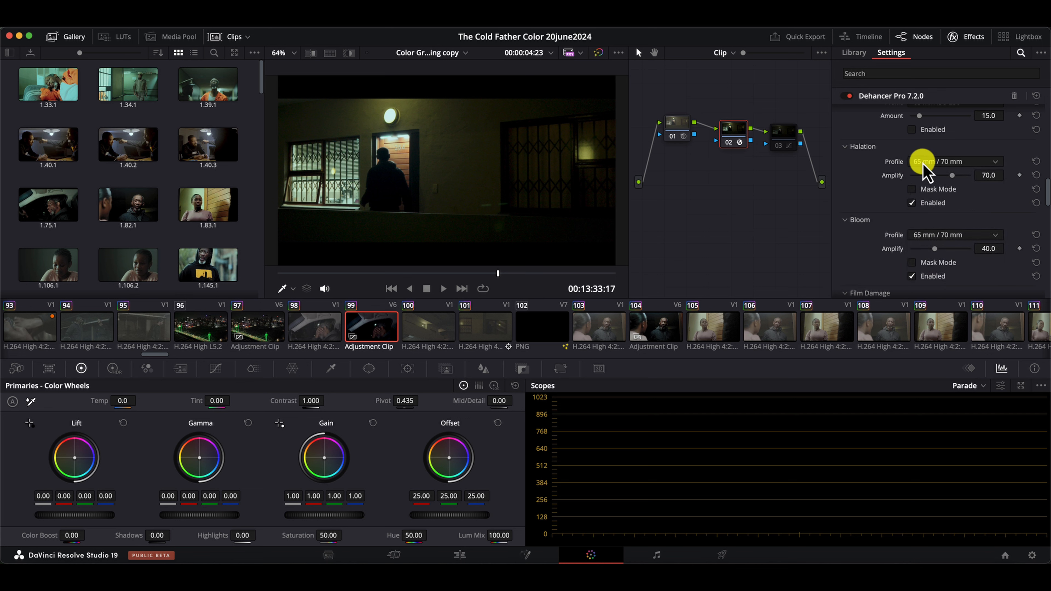
Examine the remaining Dehancer Pro sections from Bloom and Film Damage through Gate Weave, Overscan, Vignette and Options
scroll(875, 207, down, 2)
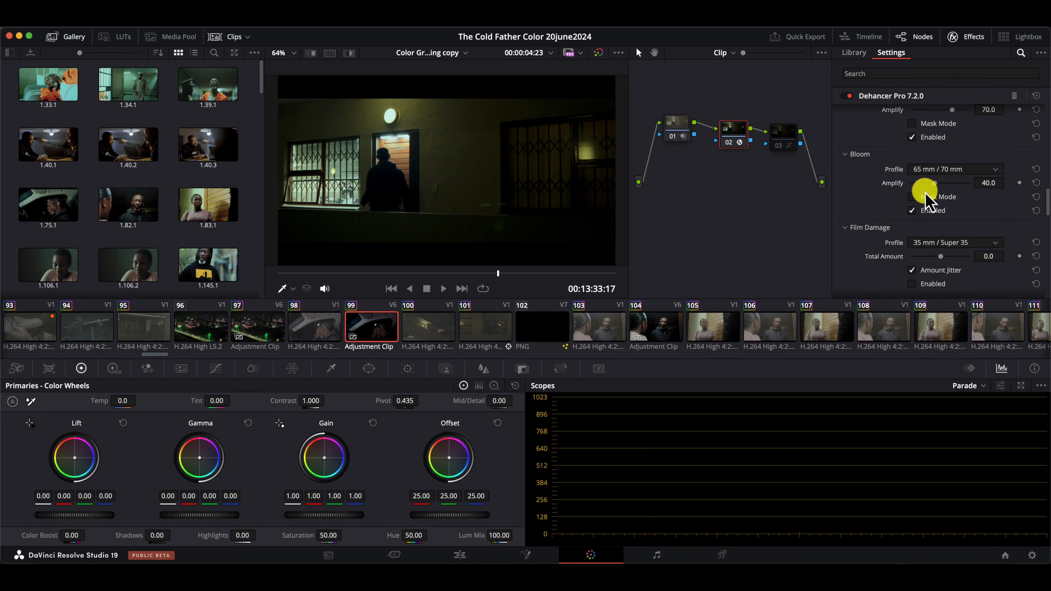
scroll(927, 211, down, 2)
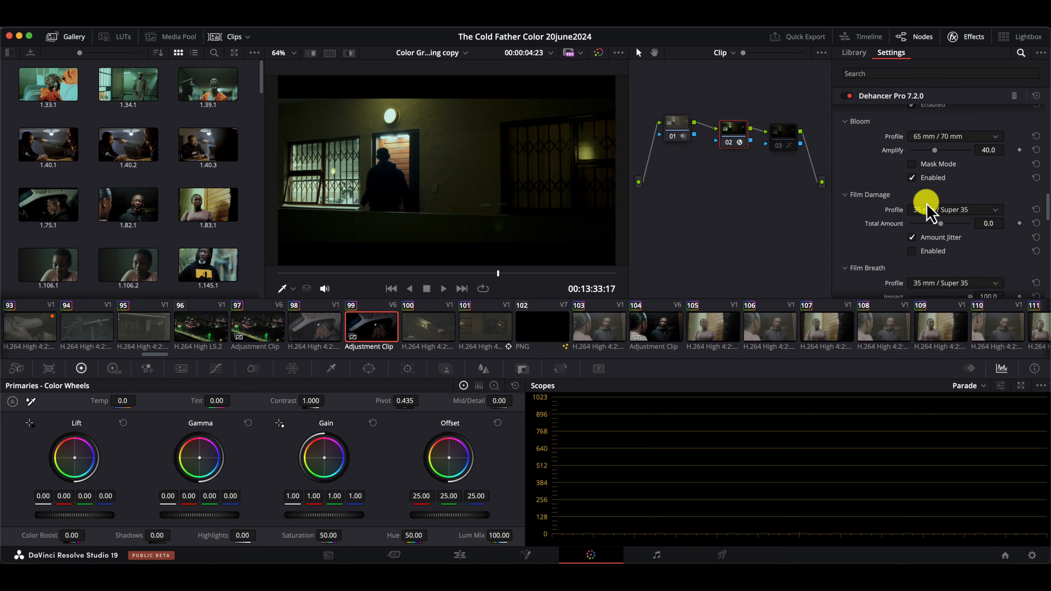
scroll(927, 204, down, 1)
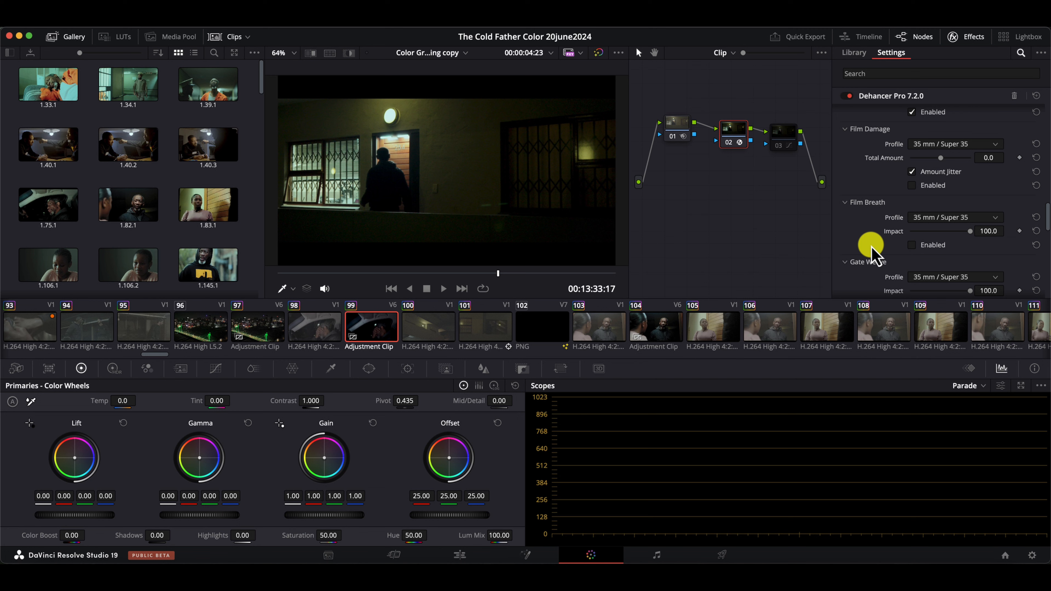
scroll(871, 250, down, 6)
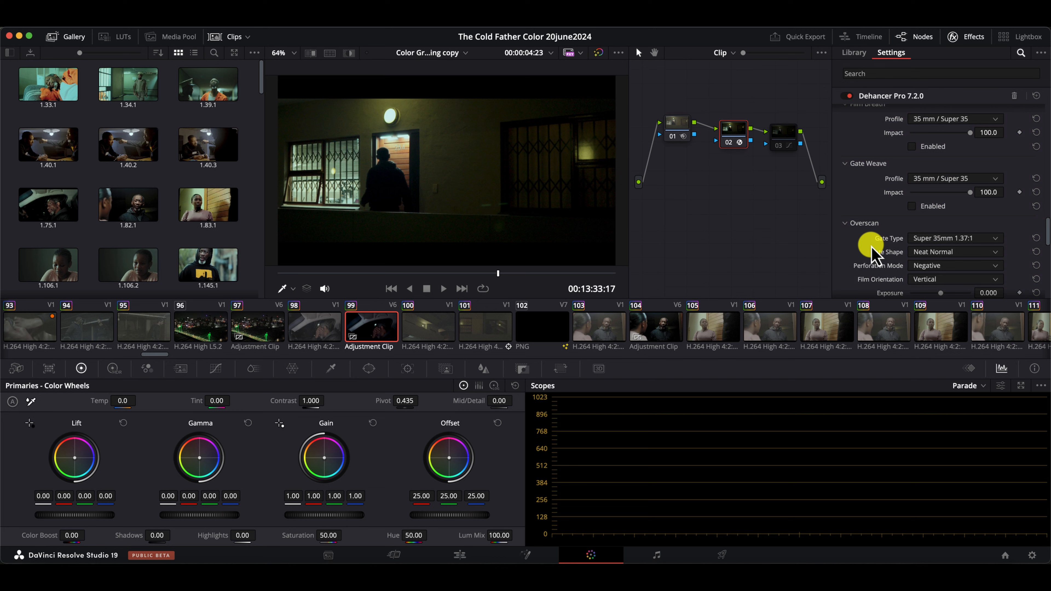
scroll(870, 250, down, 5)
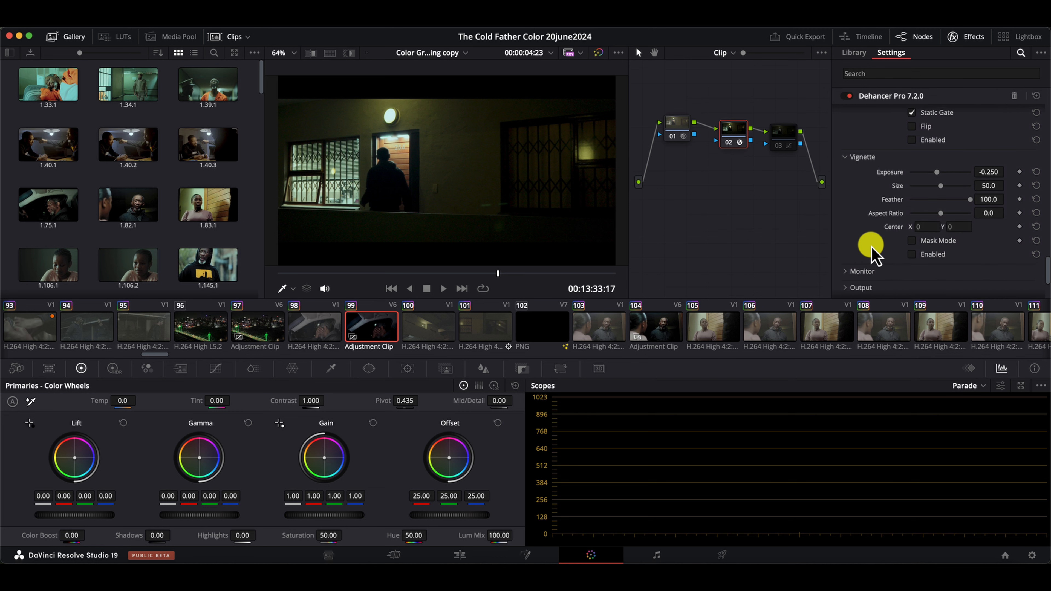
scroll(873, 252, down, 3)
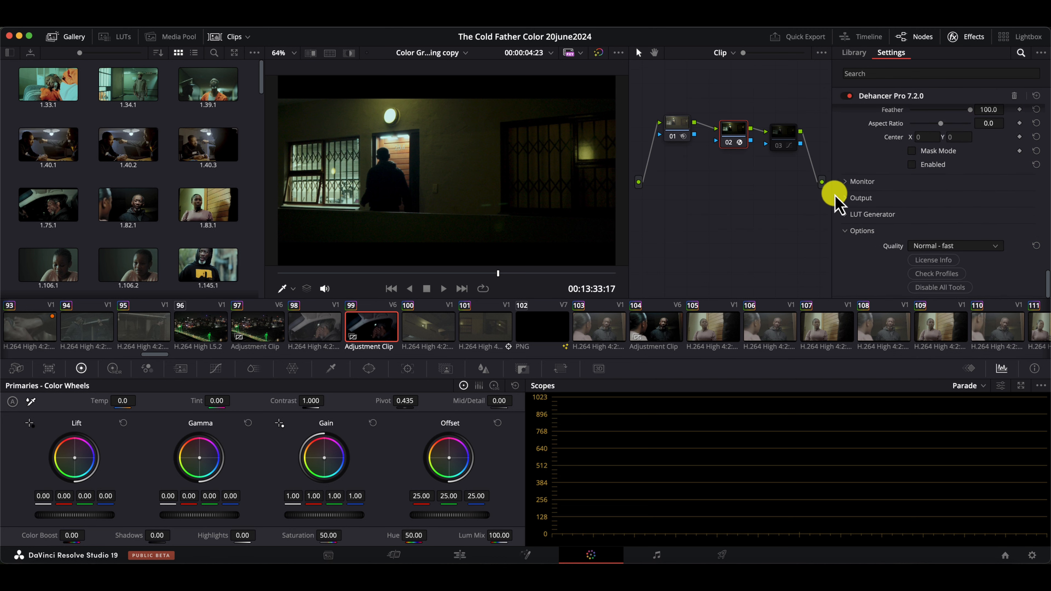
Enable node 03 of adjustment clip 99 and display its Lum Vs Sat curve
click(784, 136)
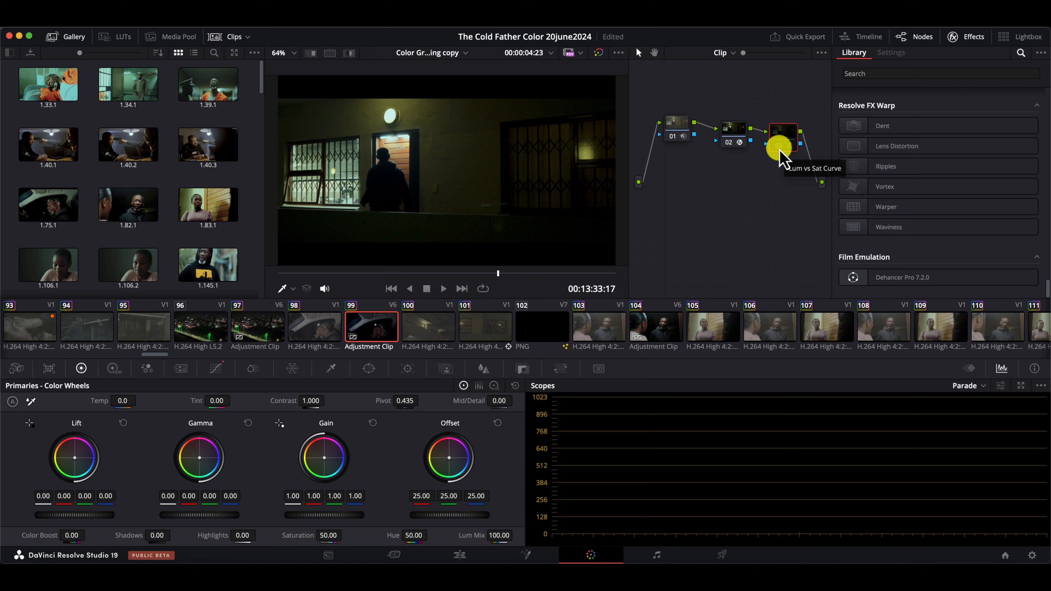
click(779, 148)
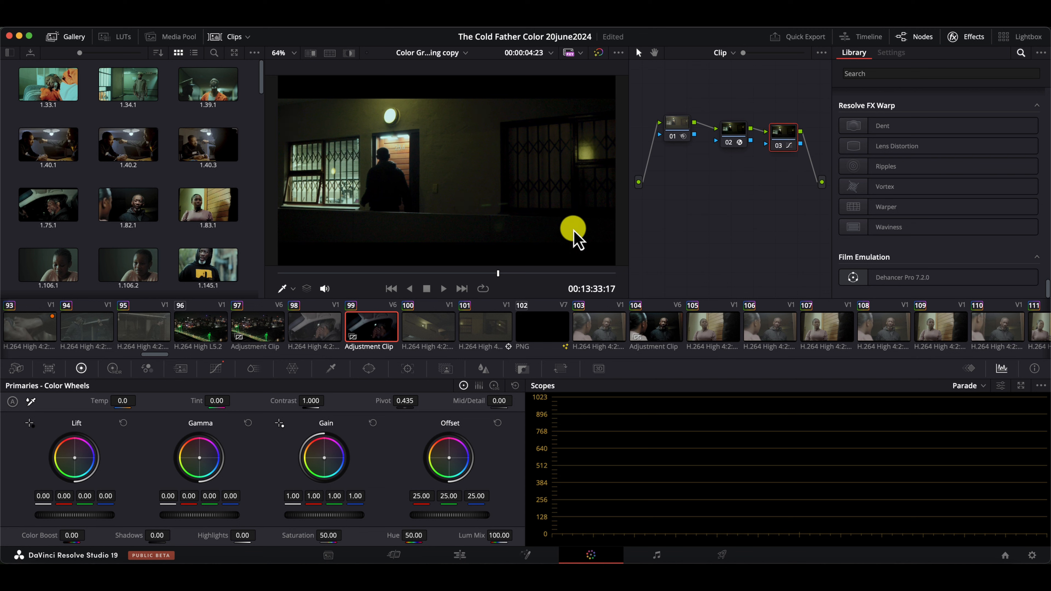
click(214, 369)
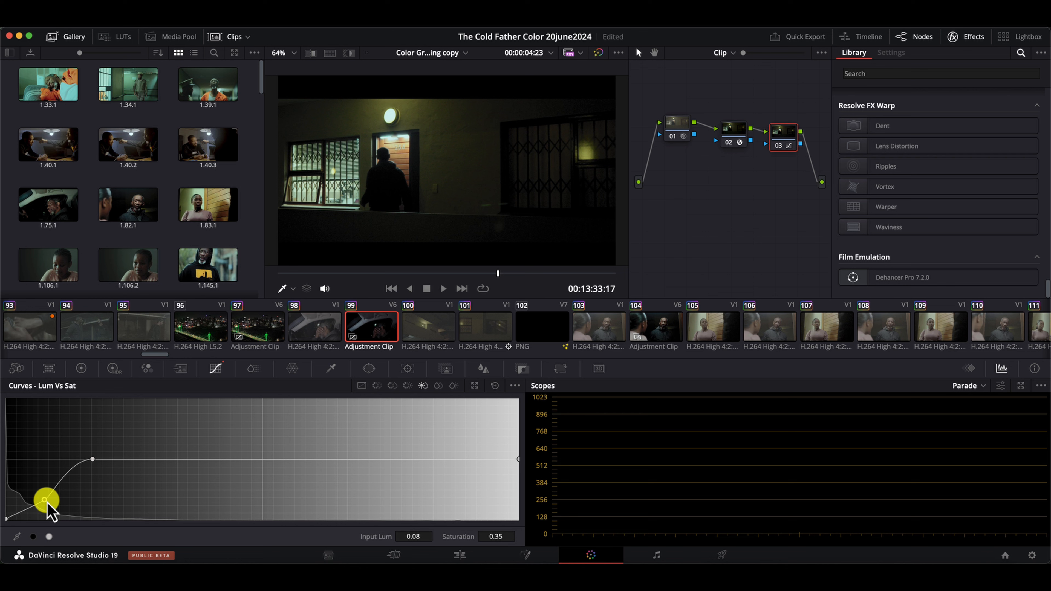
Switch to clip 98, move its node 02 slightly nearer to node 03, and go through nodes 01 and 02
click(331, 327)
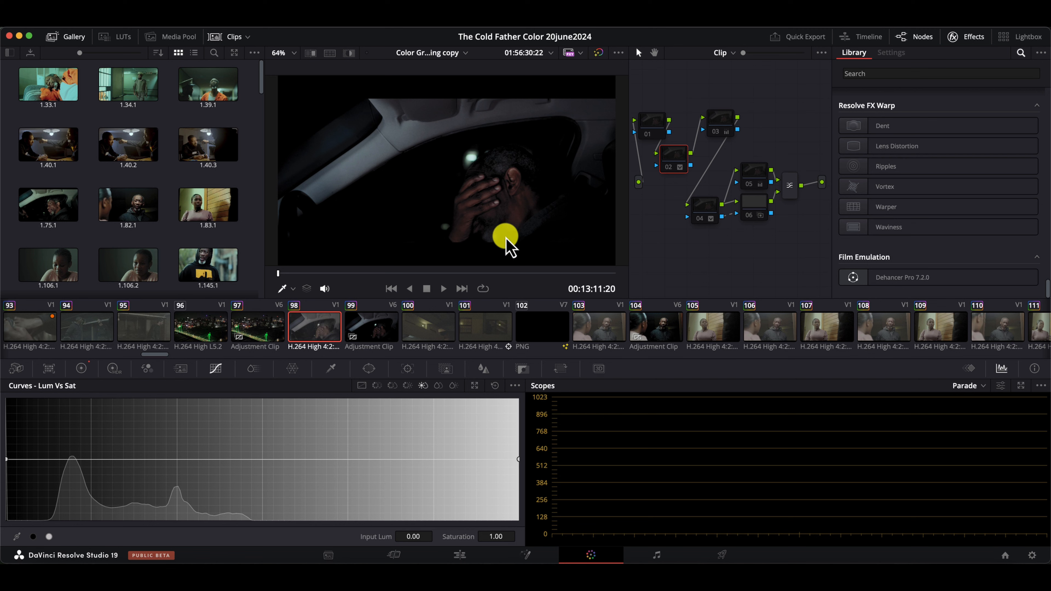
drag(669, 157, 692, 146)
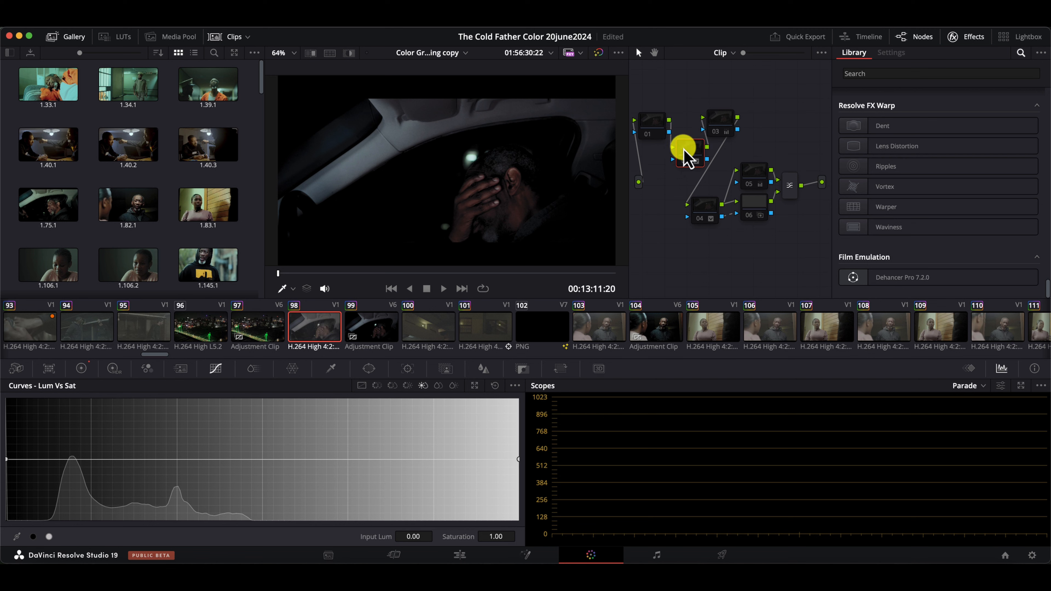
click(652, 129)
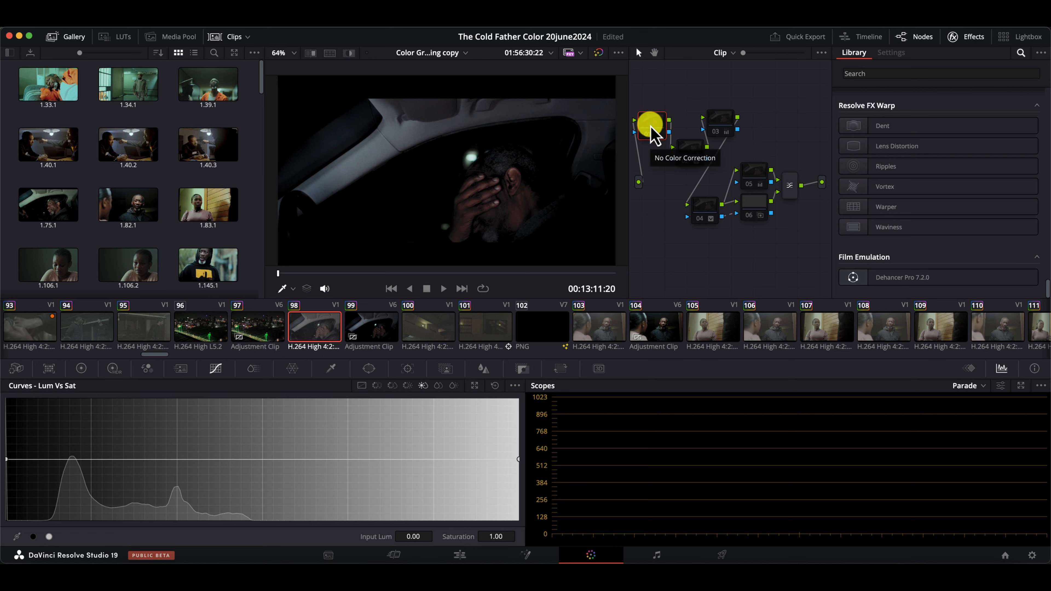
click(687, 157)
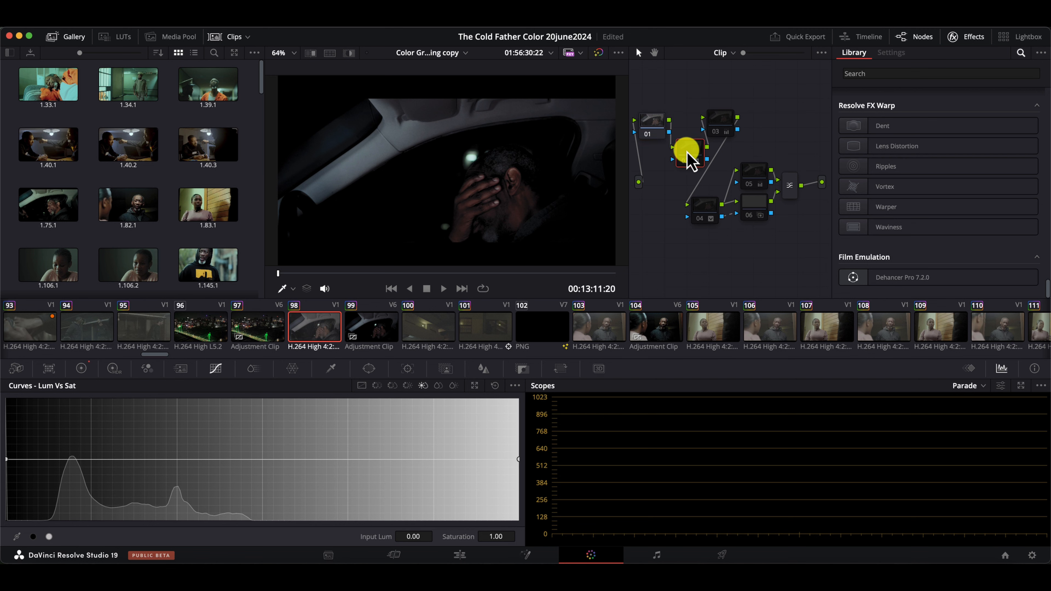
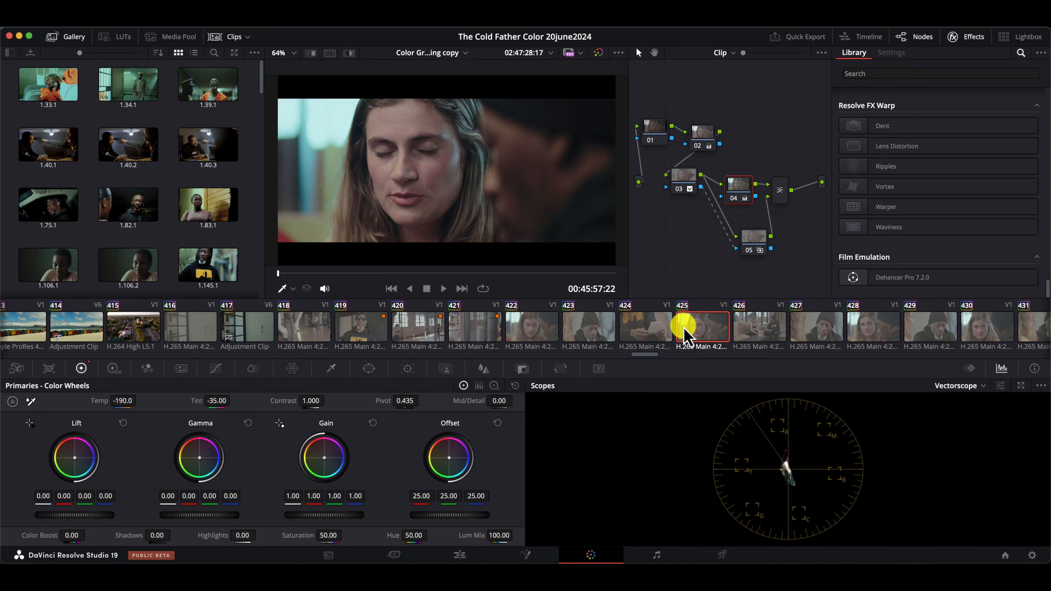
Disable nodes 01, 02 and 03 of adjustment clip 417
click(260, 336)
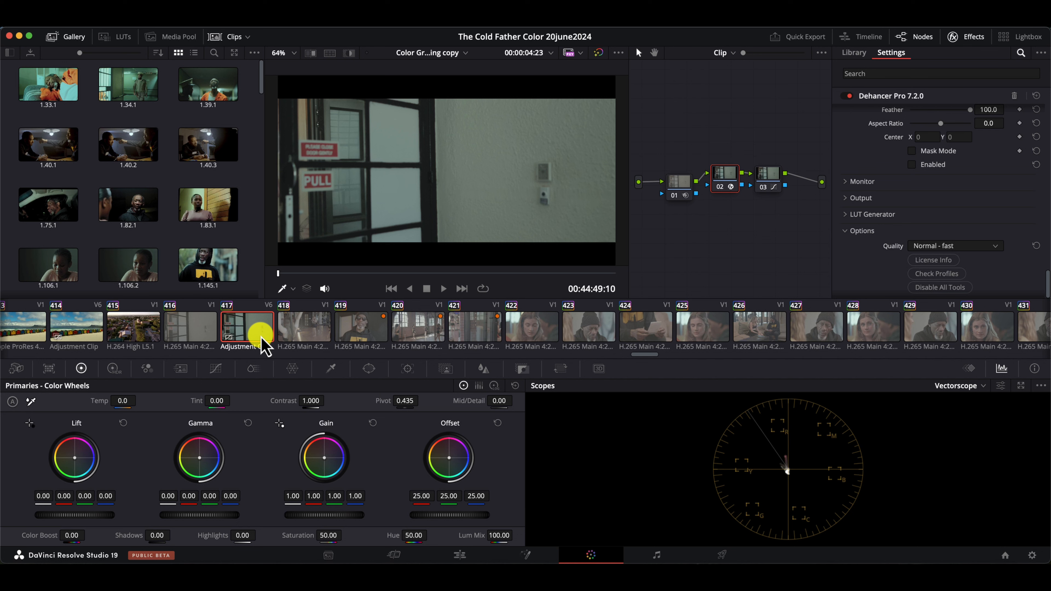
click(680, 195)
click(759, 188)
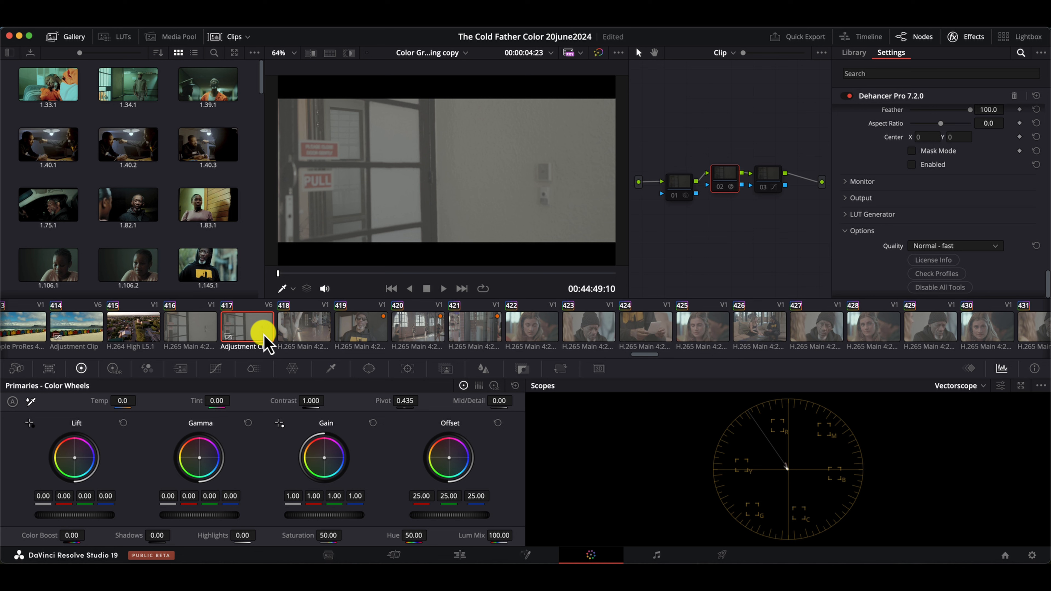
Disable all five correction nodes of clip 425, the close-up of the woman with closed eyes
click(696, 328)
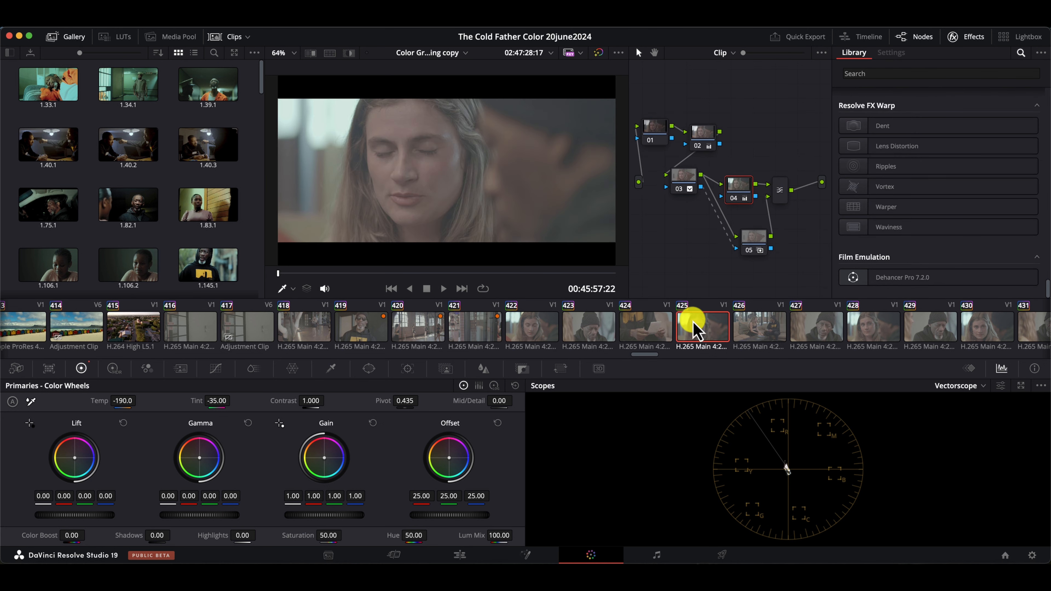
click(646, 143)
click(697, 147)
click(685, 190)
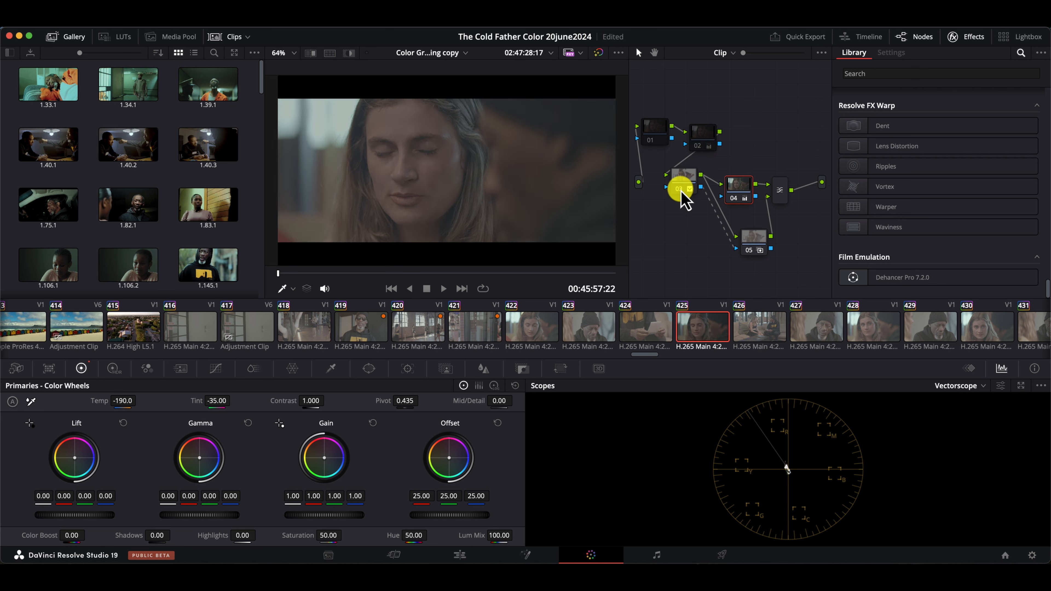
click(734, 199)
click(748, 250)
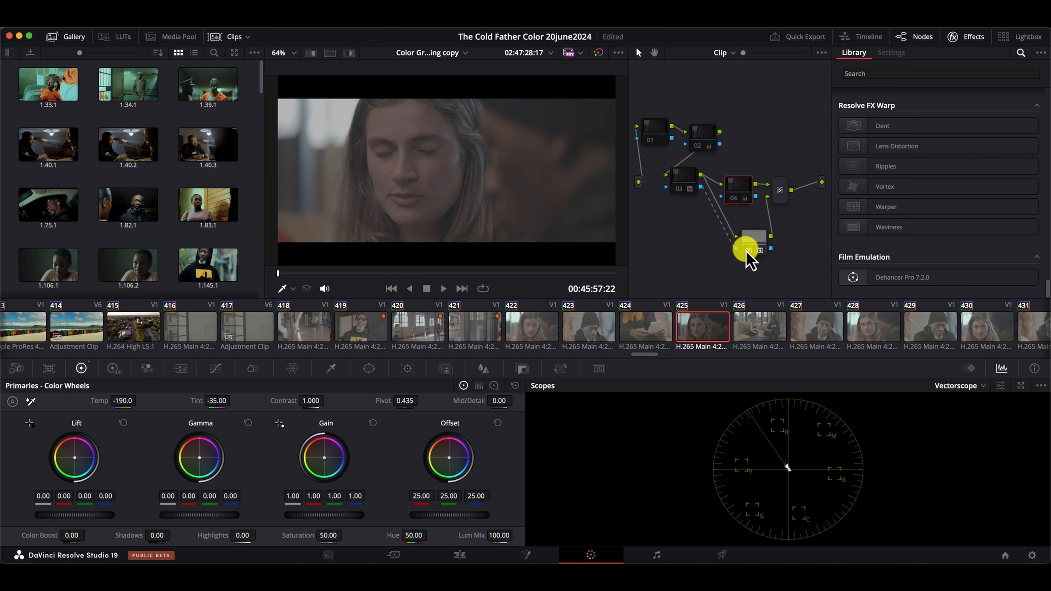
View clip 422 full screen without the adjustment grade, and return to the normal workspace
click(245, 325)
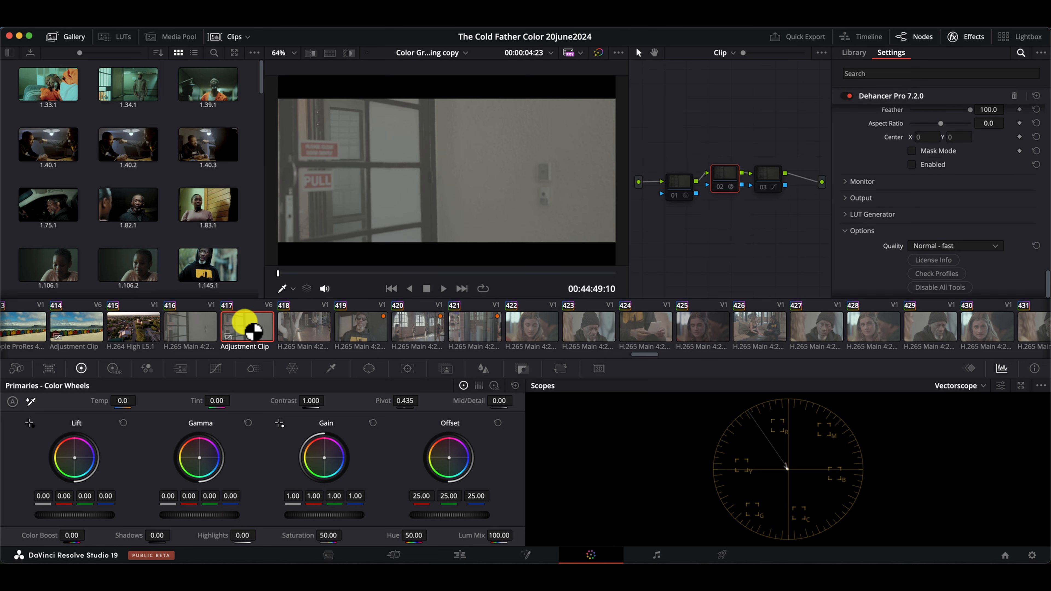
click(525, 333)
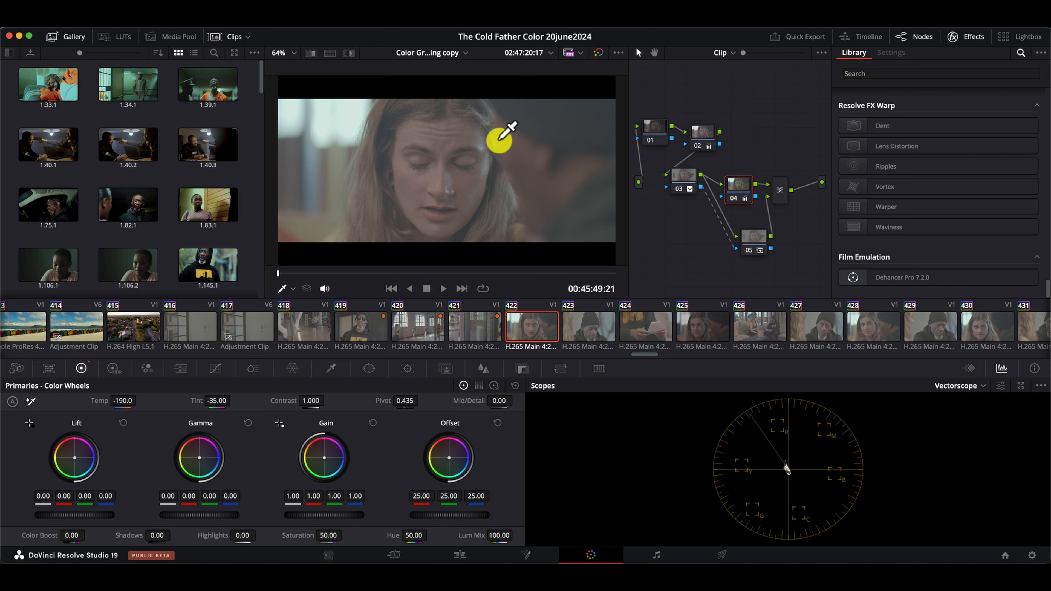
key(super+f)
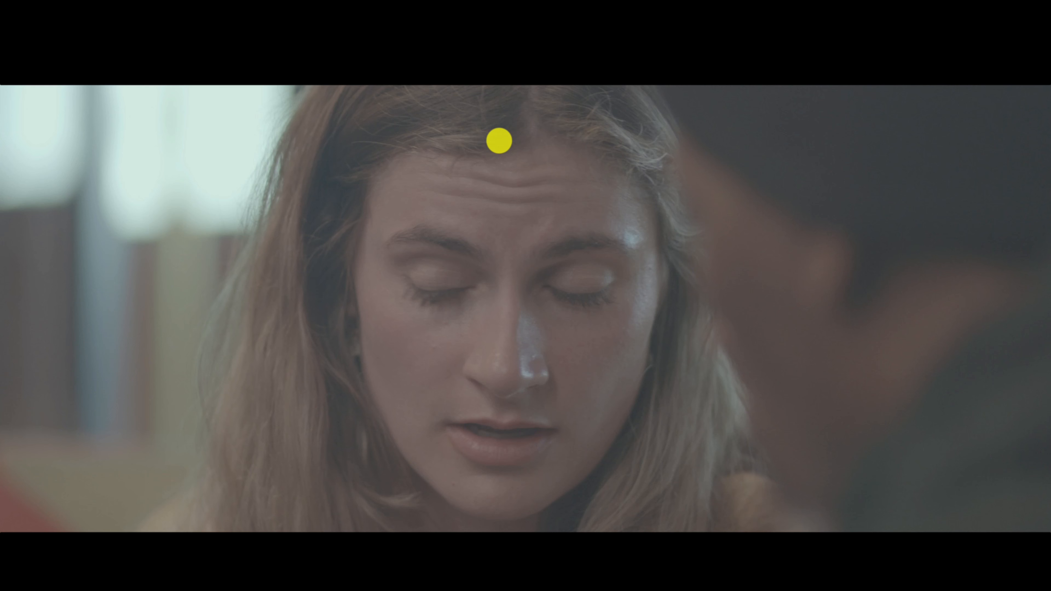
key(super+f)
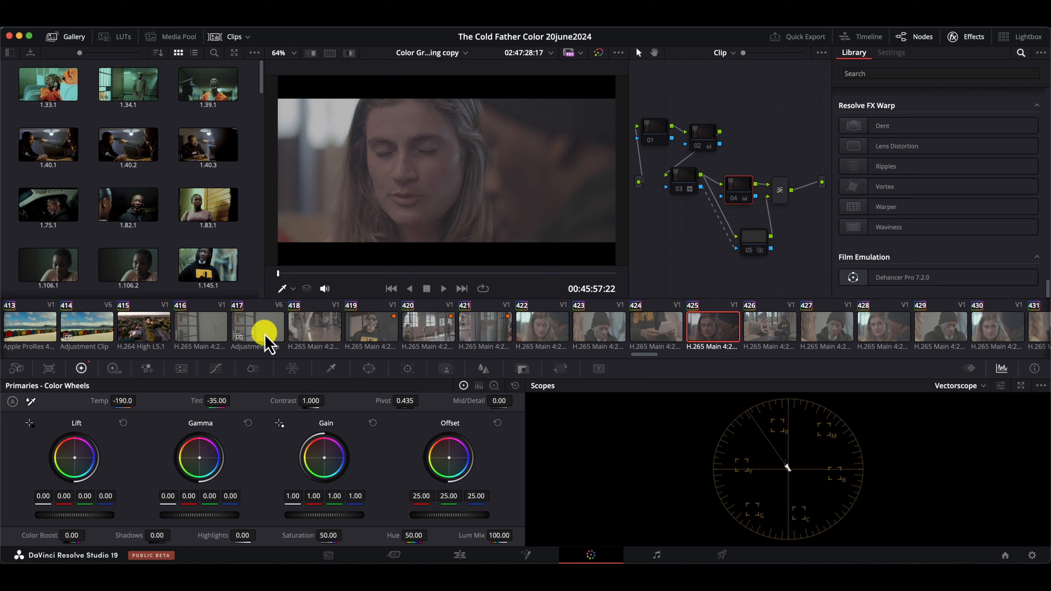
Re-enable nodes 01 and 02 of adjustment clip 417, leaving node 03 off
click(250, 328)
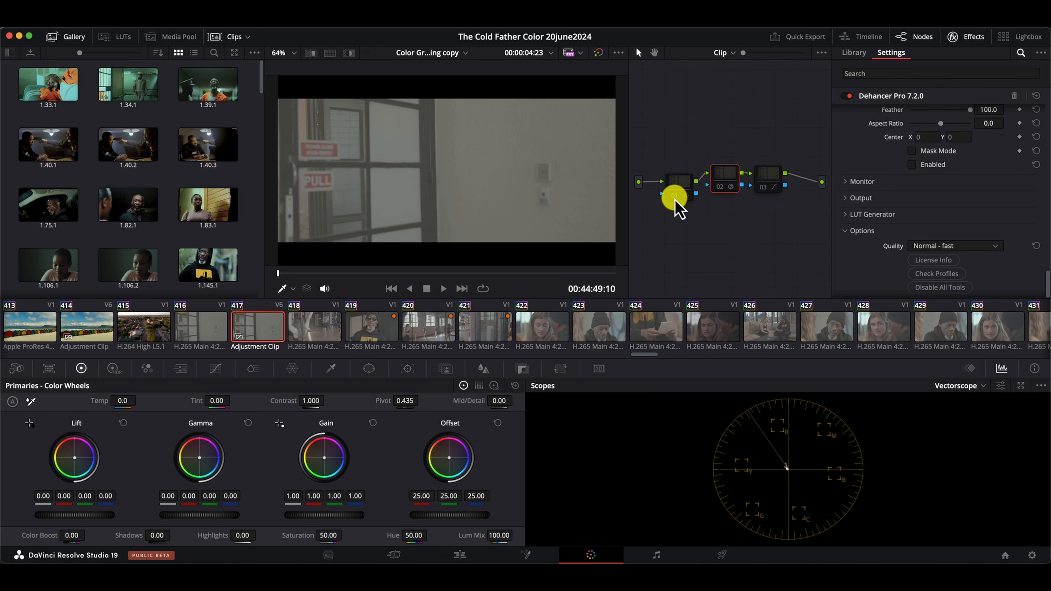
click(721, 187)
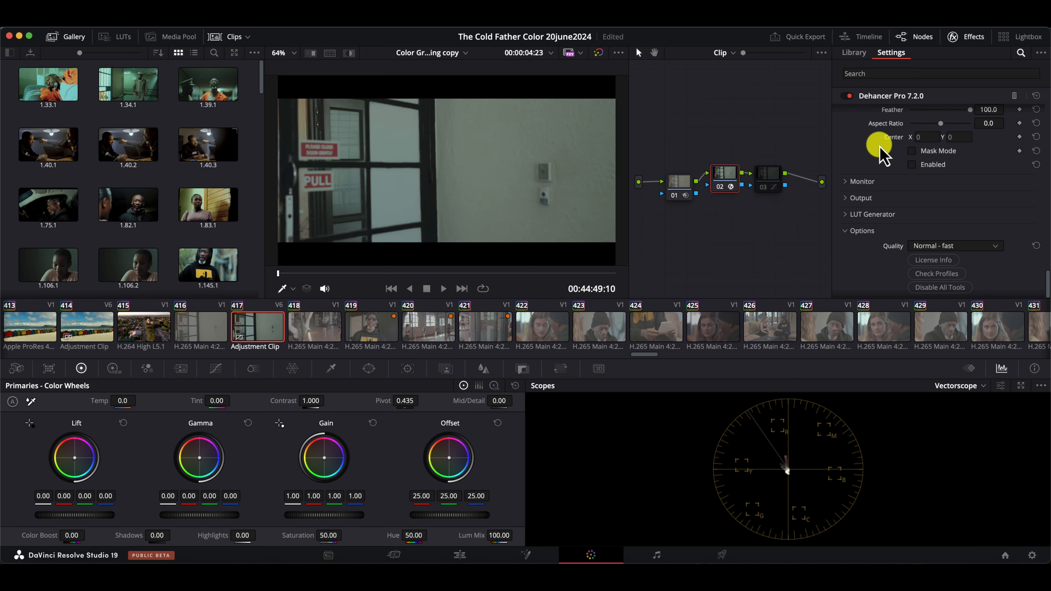
scroll(881, 155, up, 5)
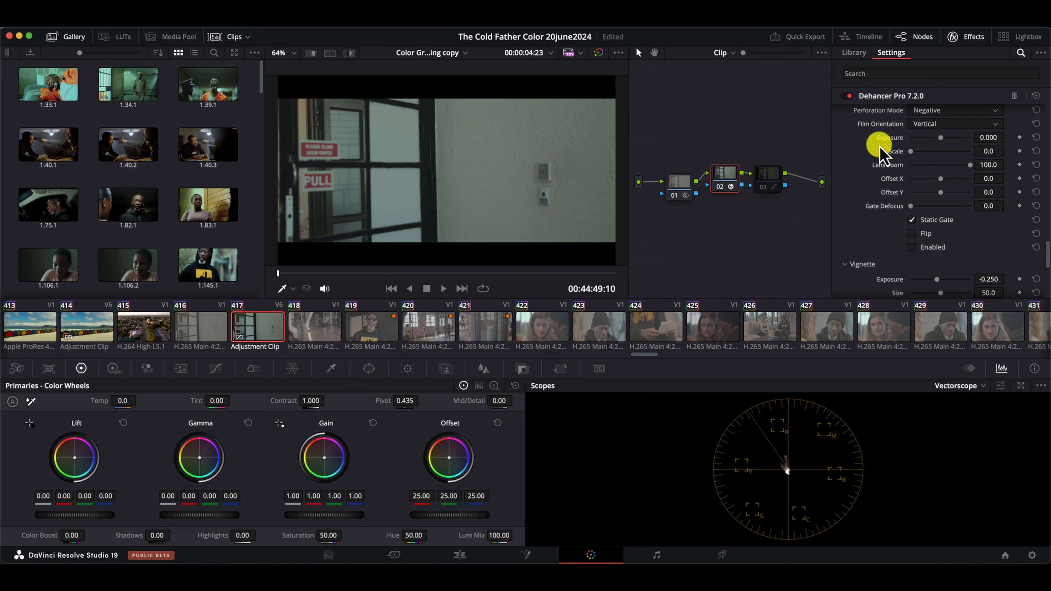
scroll(882, 155, down, 10)
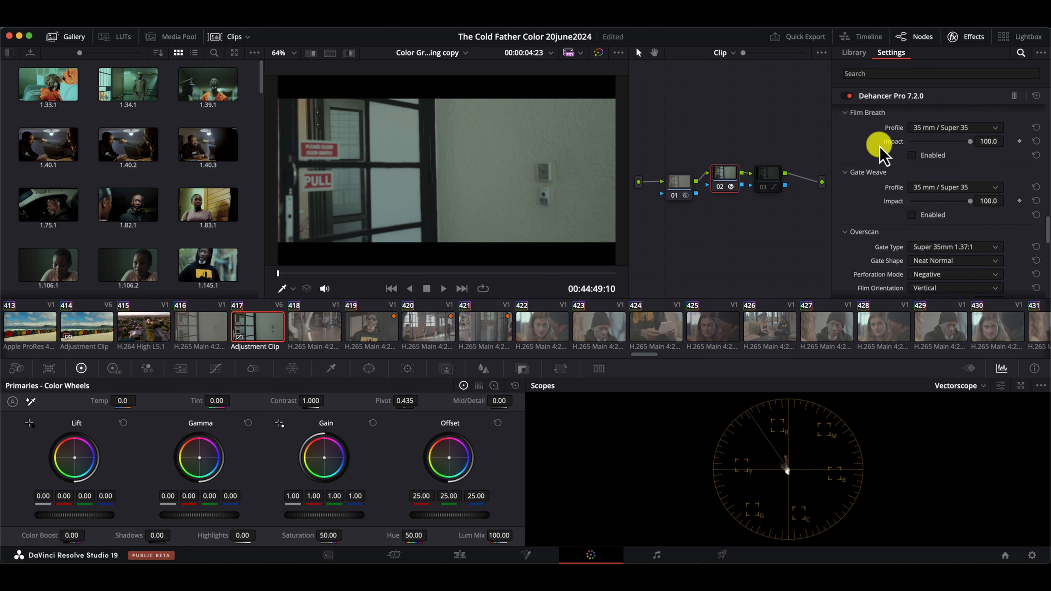
scroll(881, 156, down, 10)
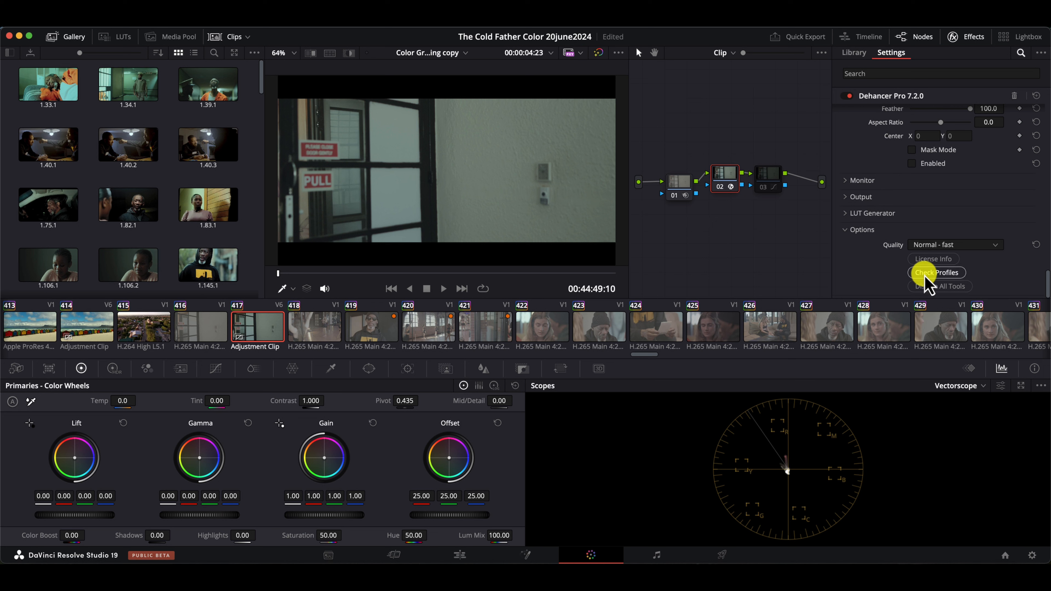
click(908, 274)
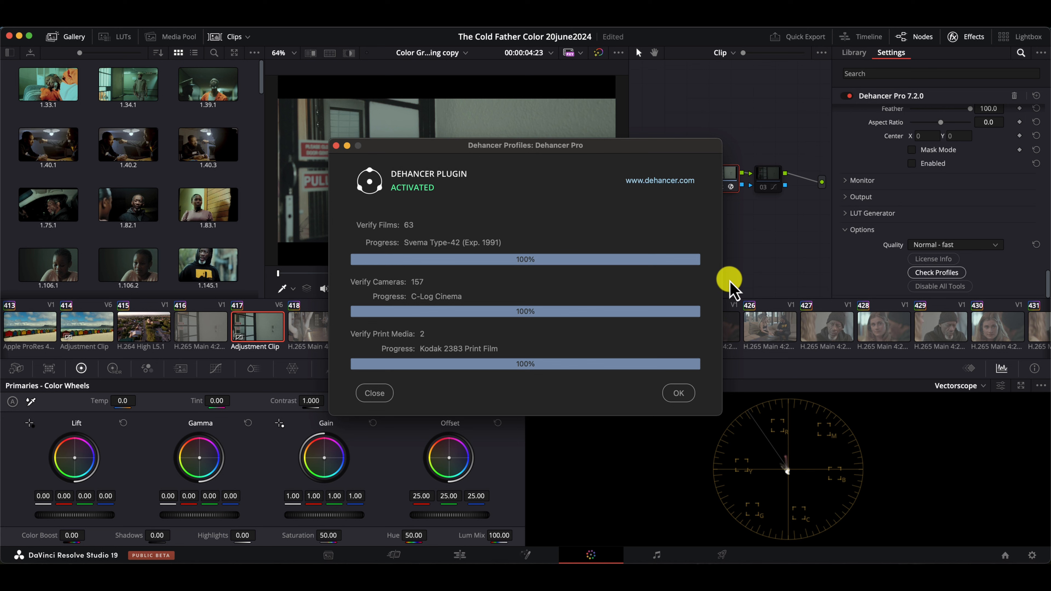
click(679, 393)
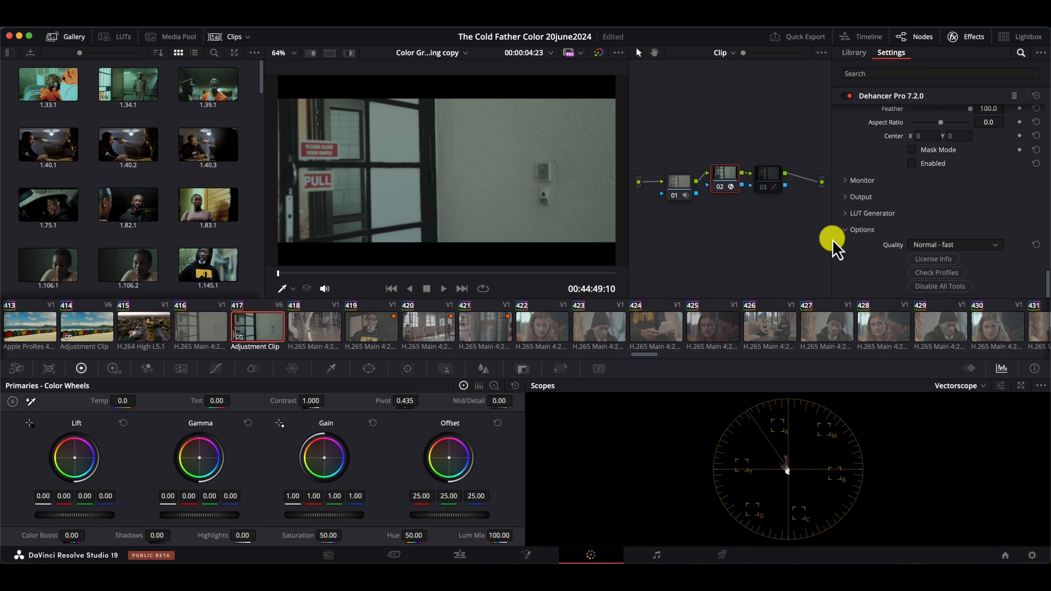
Review the vendor, camera and format choices in Dehancer Pro's Input section, keeping Sony, Cinema Line FX30 and S-Log3 S-Gamut3 ISO 800
scroll(867, 209, up, 10)
scroll(866, 205, up, 8)
scroll(867, 204, up, 5)
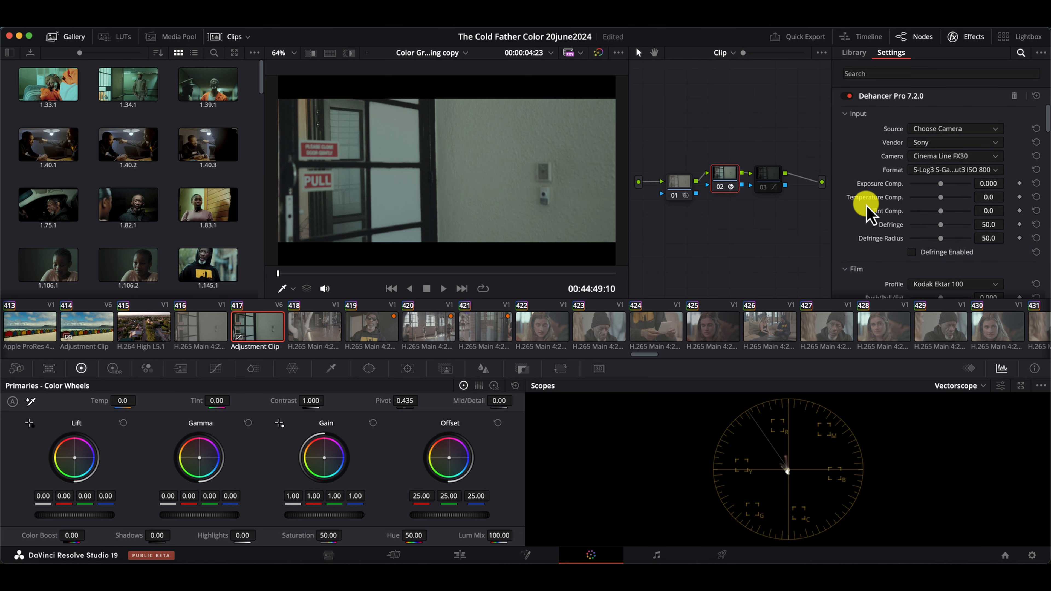
click(918, 143)
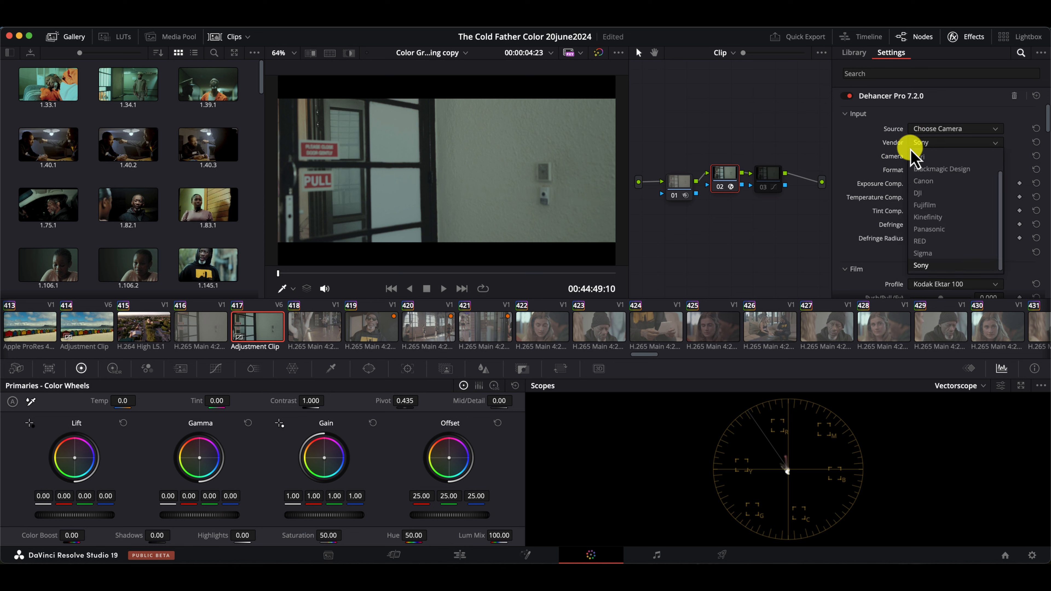
click(873, 159)
click(922, 156)
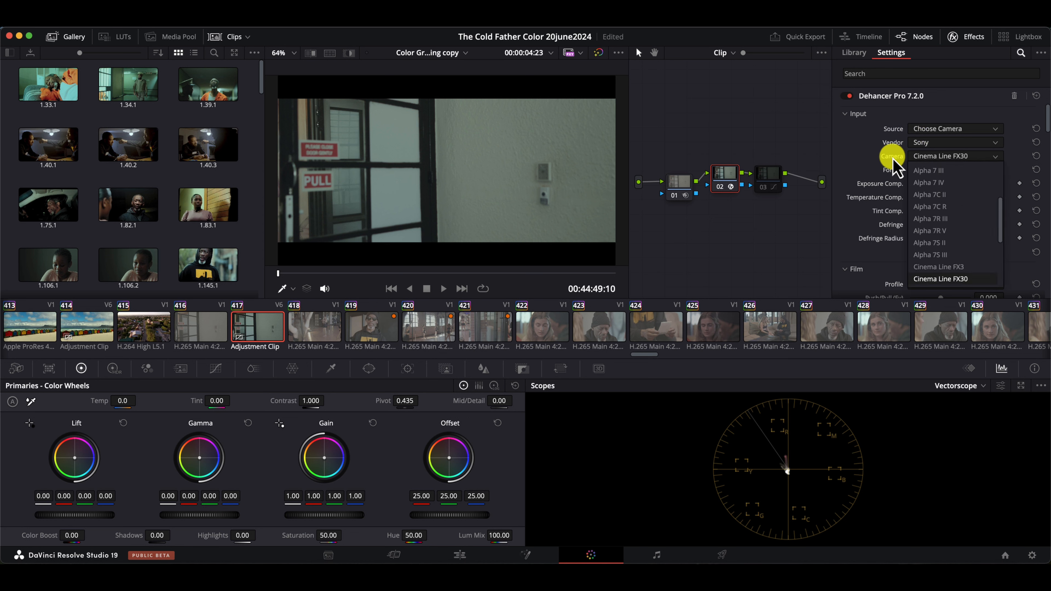
click(869, 166)
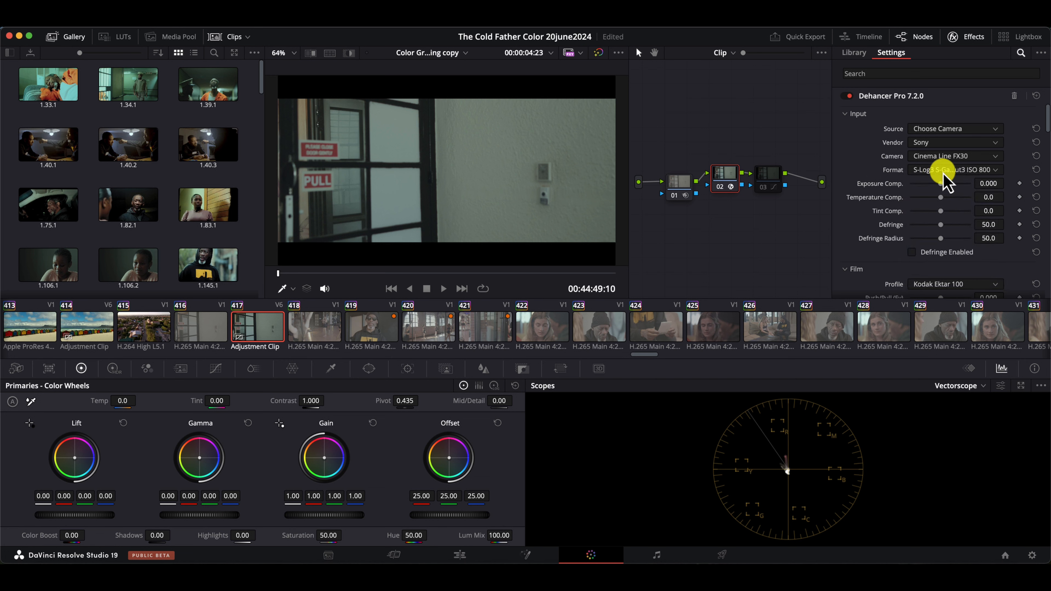
click(947, 181)
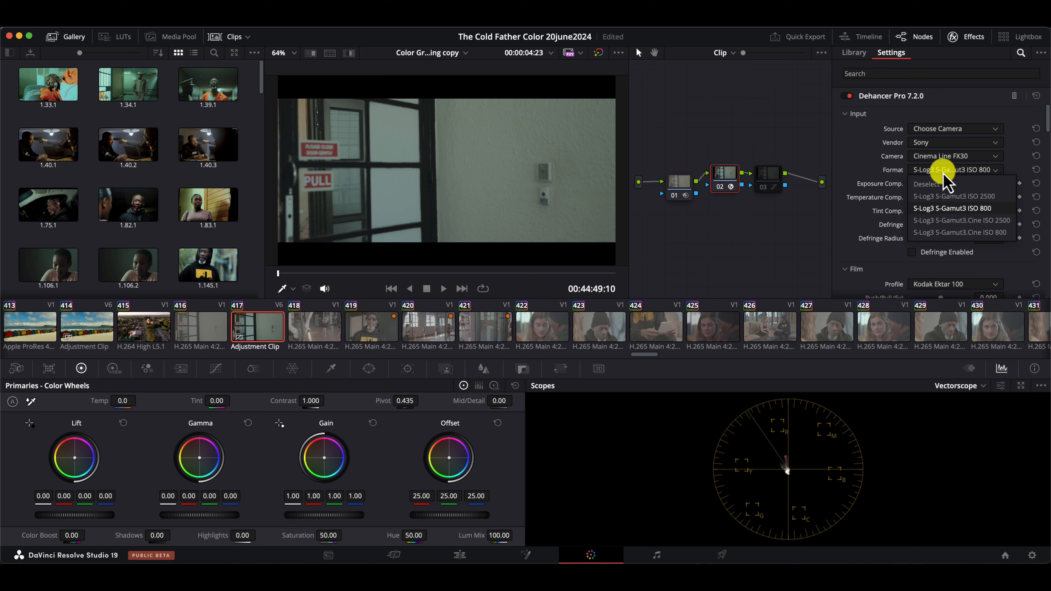
click(875, 188)
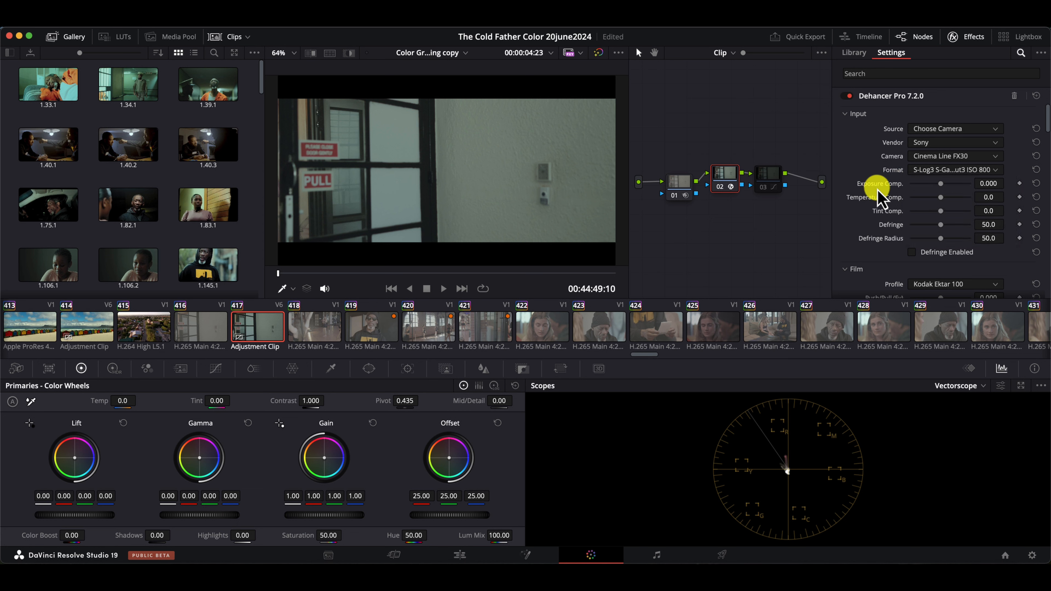
Browse the film stock profiles in Dehancer Pro's Film section, keeping Kodak Ektar 100
scroll(919, 256, down, 3)
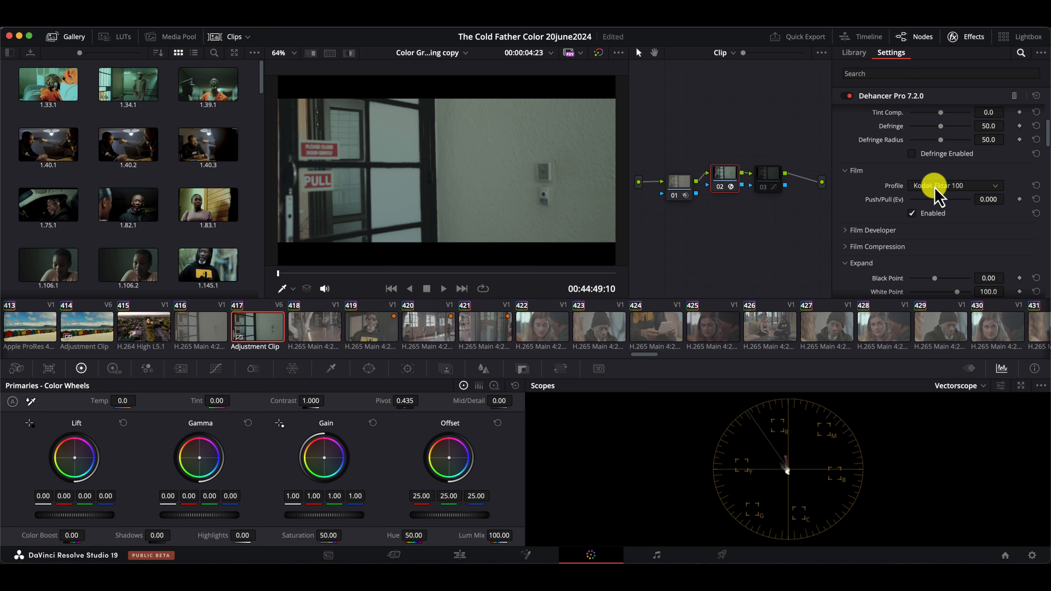
click(933, 188)
scroll(945, 256, up, 5)
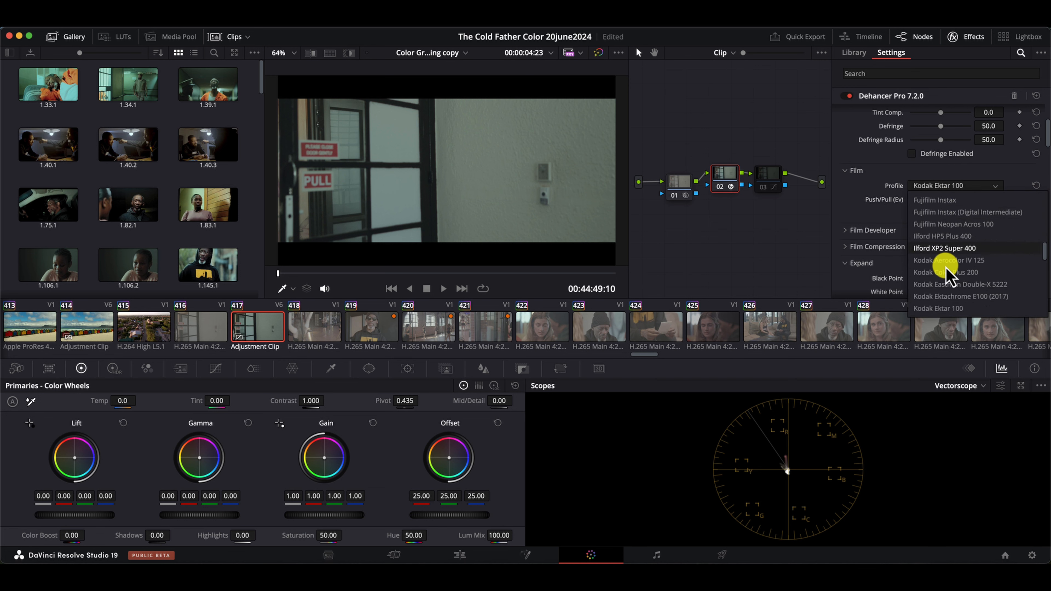
scroll(947, 274, down, 4)
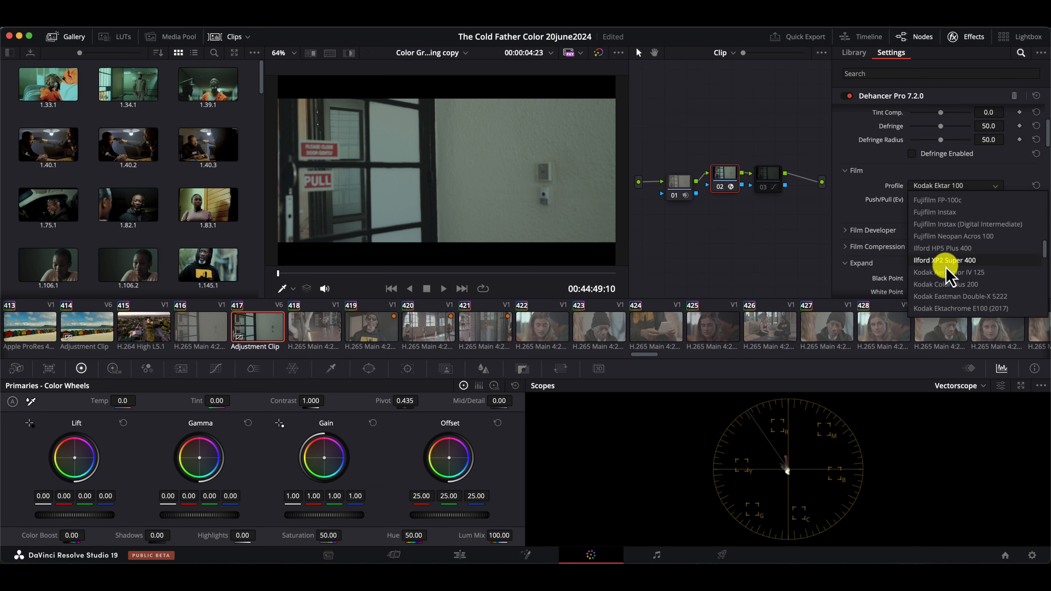
click(850, 213)
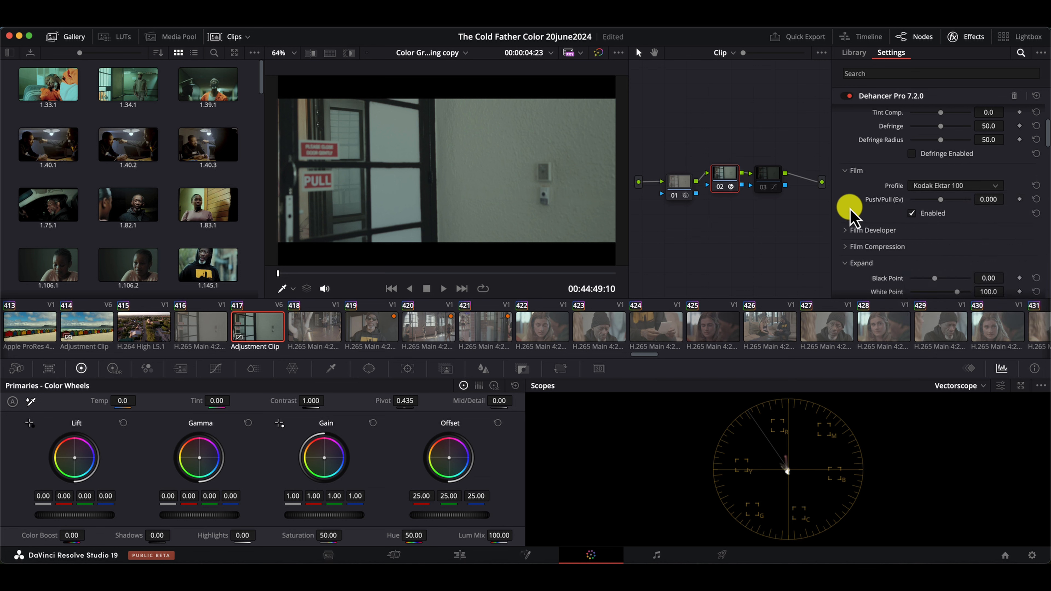
Inspect the Film Developer settings of Dehancer Pro, collapse them, and expand the Film Compression settings
scroll(851, 210, down, 5)
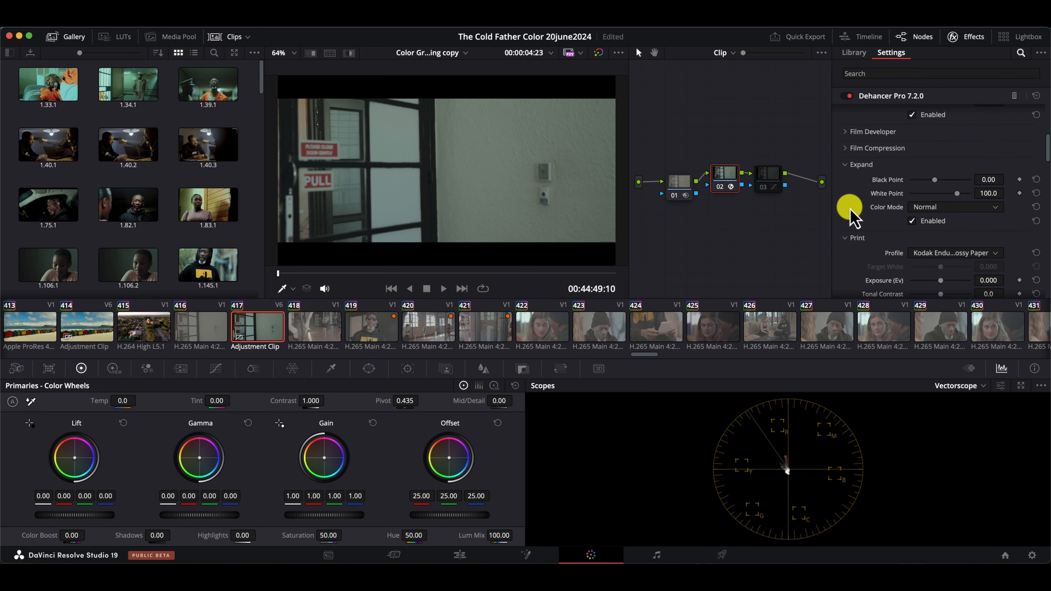
click(874, 132)
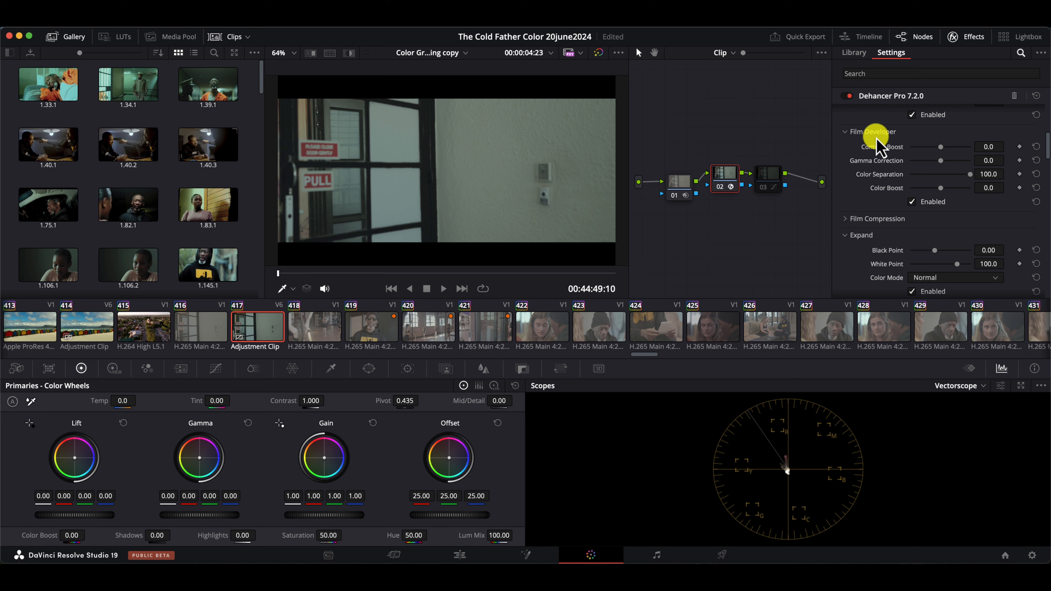
click(873, 132)
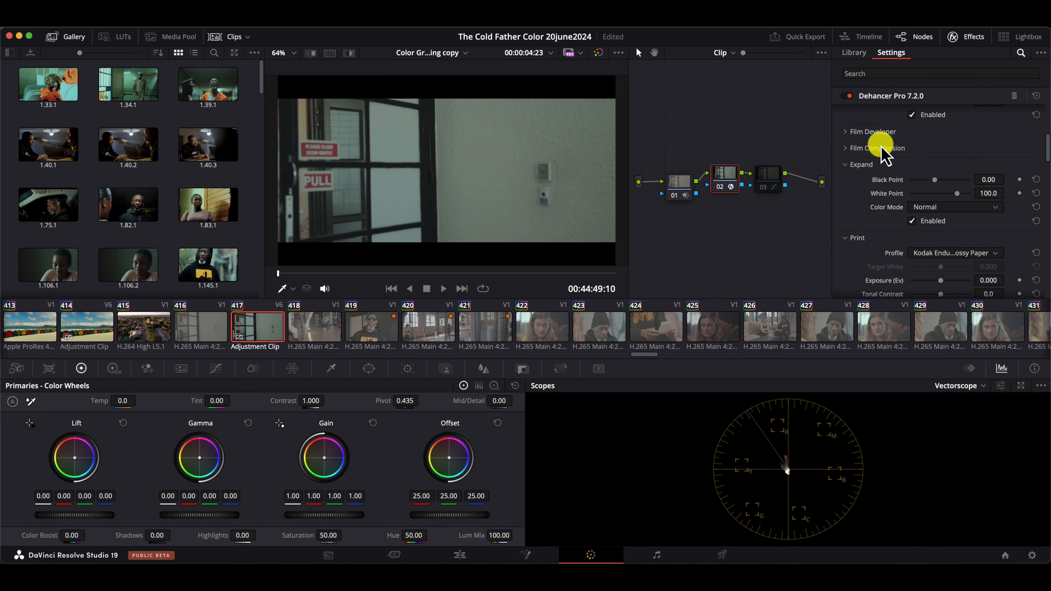
click(881, 148)
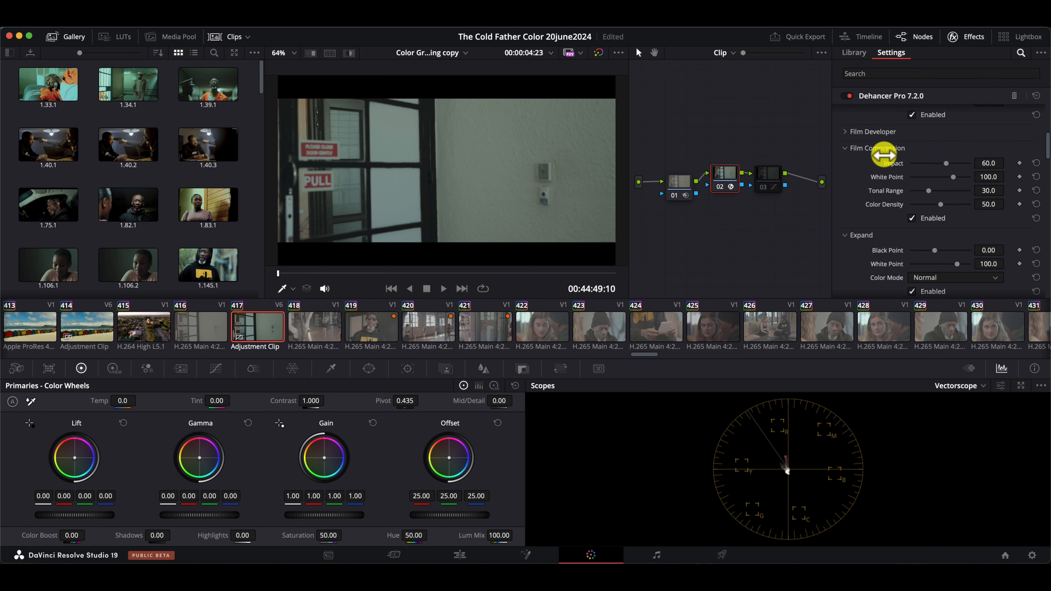
Collapse Dehancer Pro's Film Compression settings and review the Print profile choices, keeping Kodak Endura Glossy Paper
click(884, 154)
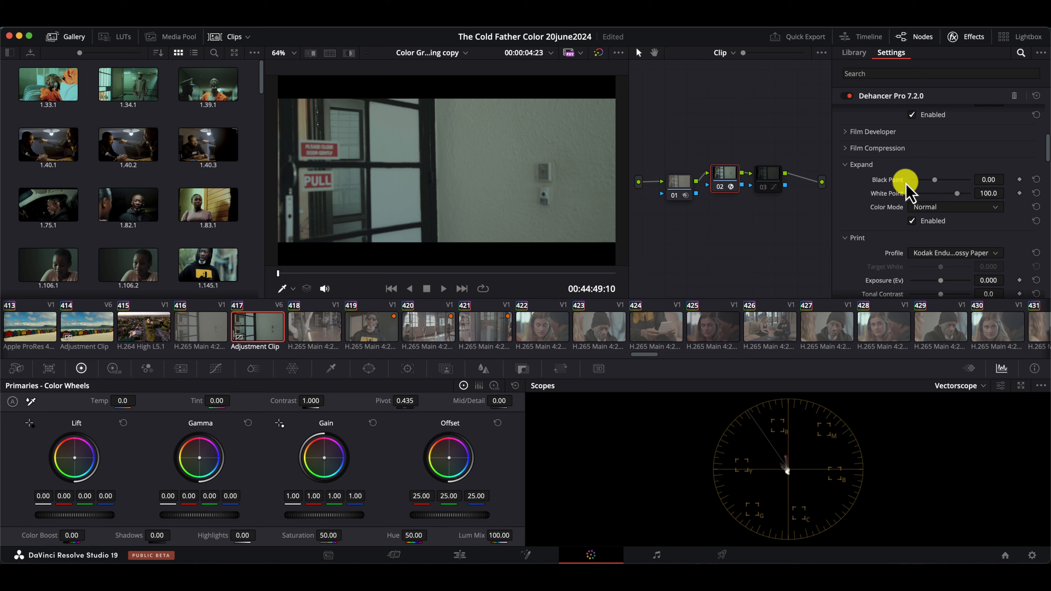
scroll(861, 242, down, 5)
scroll(861, 244, up, 1)
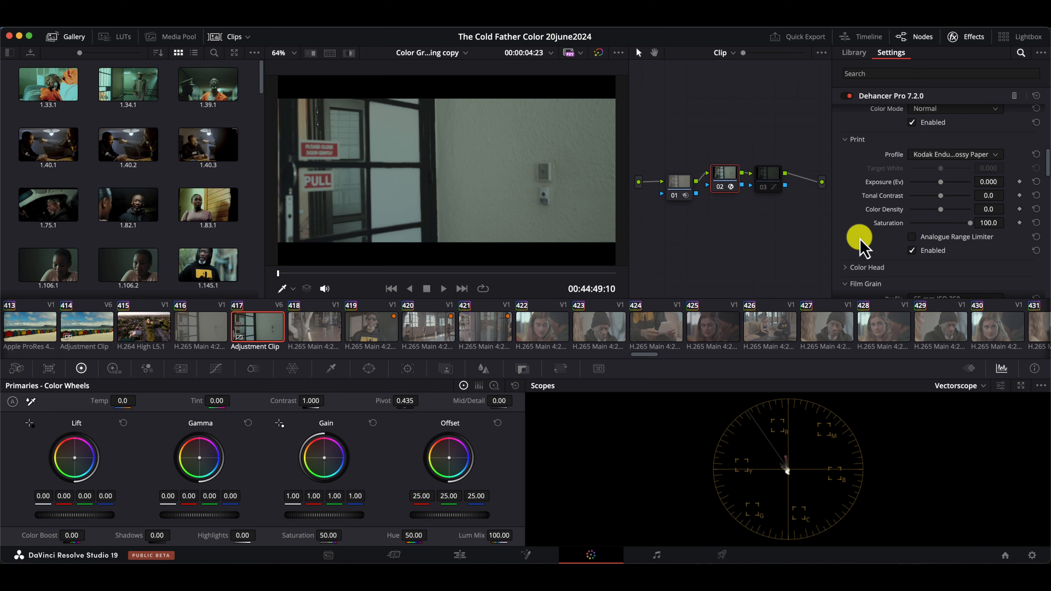
click(912, 155)
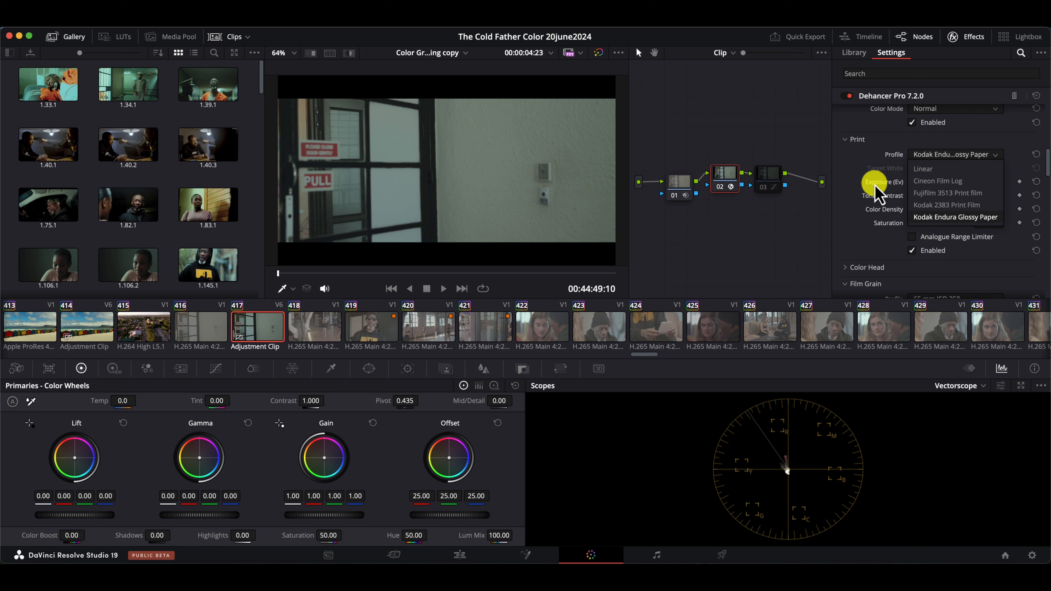
click(844, 166)
Examine Dehancer Pro's Film Grain, Halation, Bloom, Film Damage, Film Breath and Gate Weave settings
scroll(844, 166, down, 5)
scroll(842, 166, down, 4)
scroll(842, 165, down, 4)
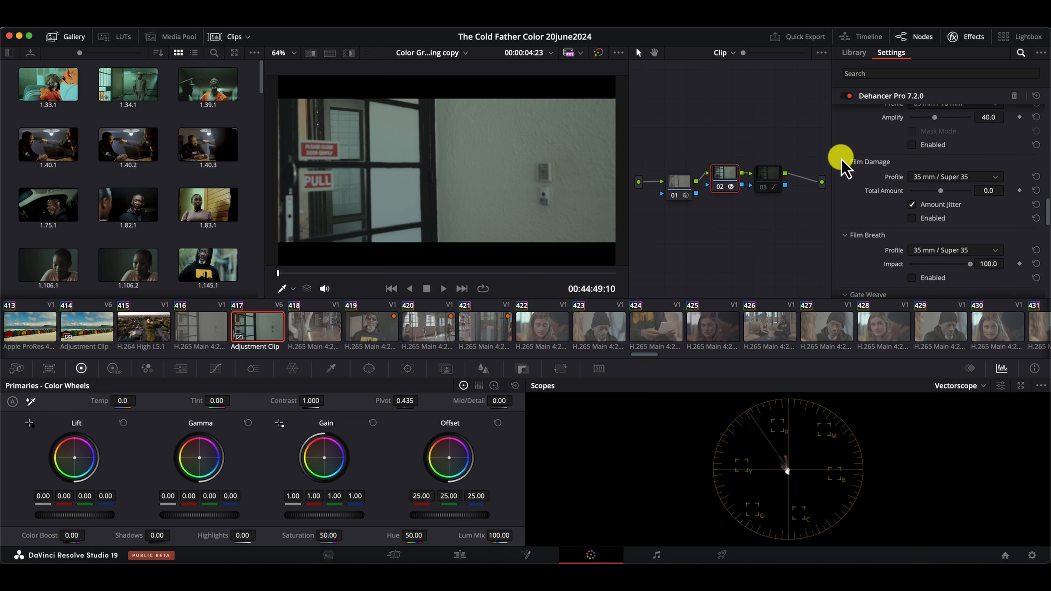
scroll(842, 166, down, 8)
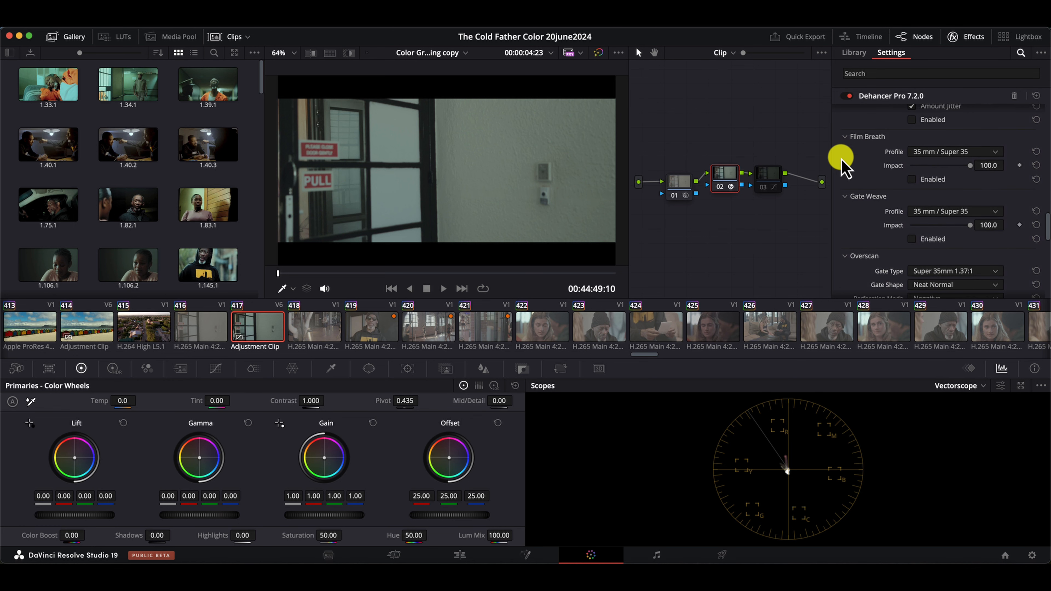
scroll(842, 165, up, 8)
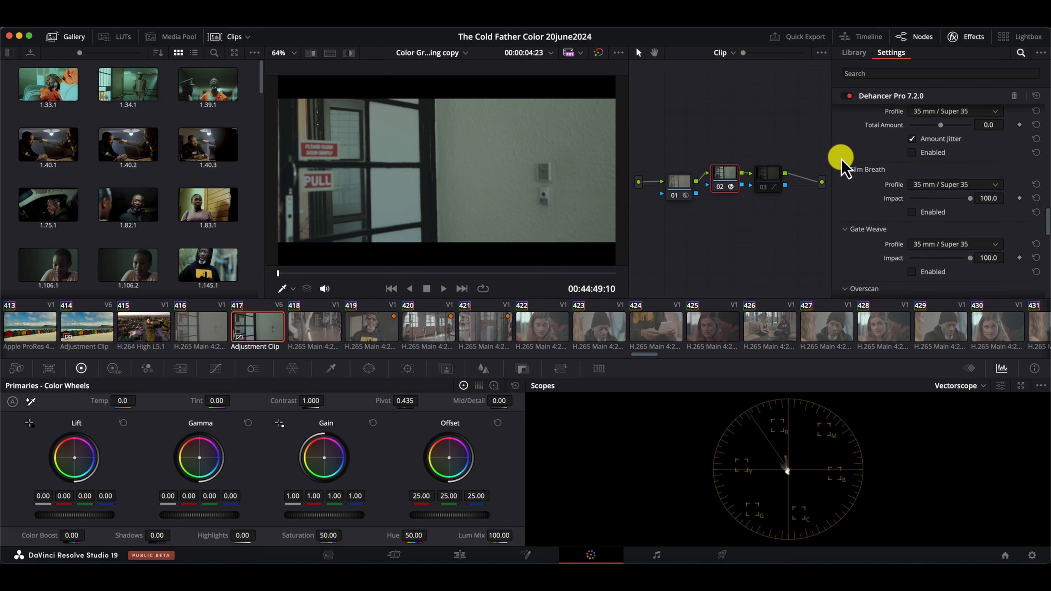
scroll(842, 166, up, 3)
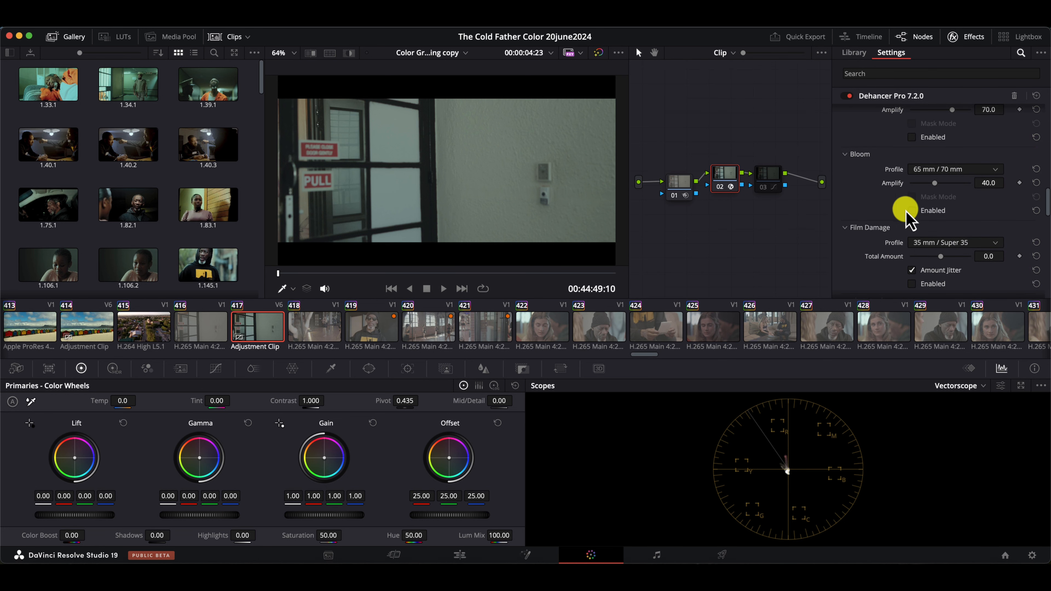
scroll(905, 210, up, 4)
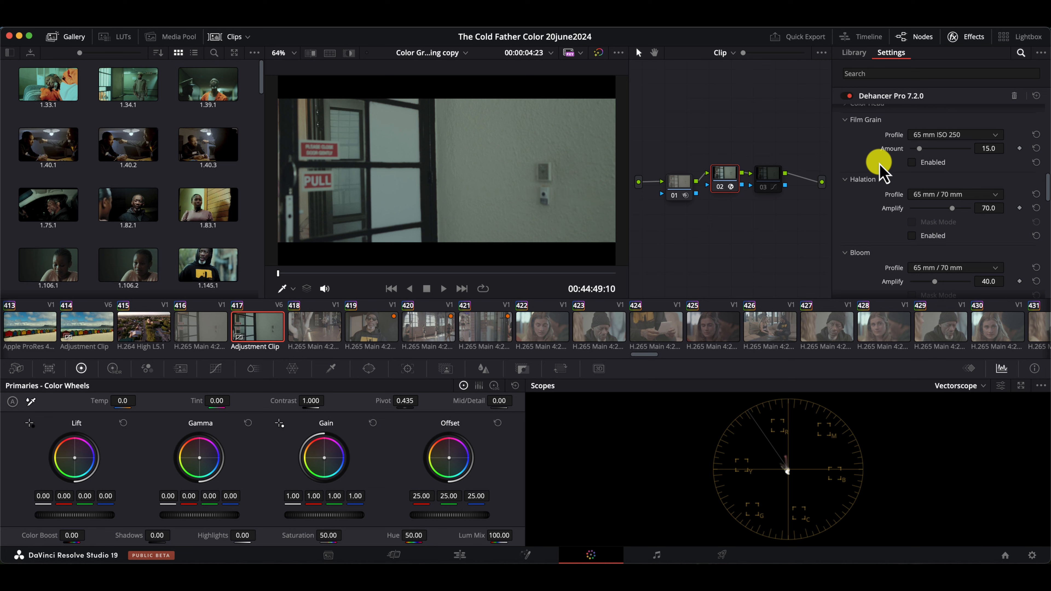
Enable the Halation and Bloom effects in Dehancer Pro, keeping their 65 mm / 70 mm profiles
scroll(880, 166, down, 3)
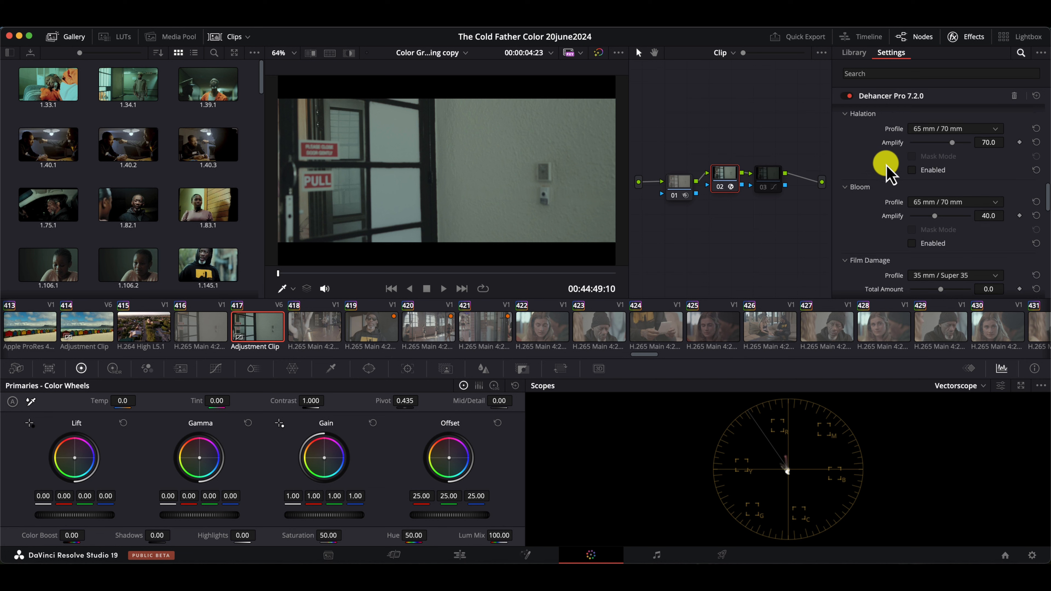
click(912, 171)
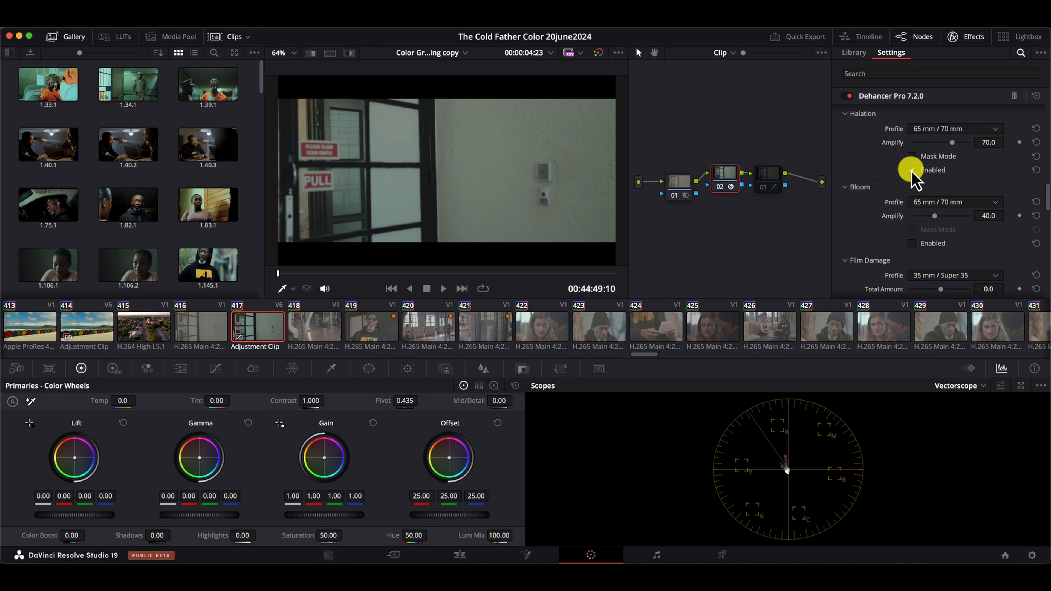
click(912, 244)
scroll(886, 198, down, 3)
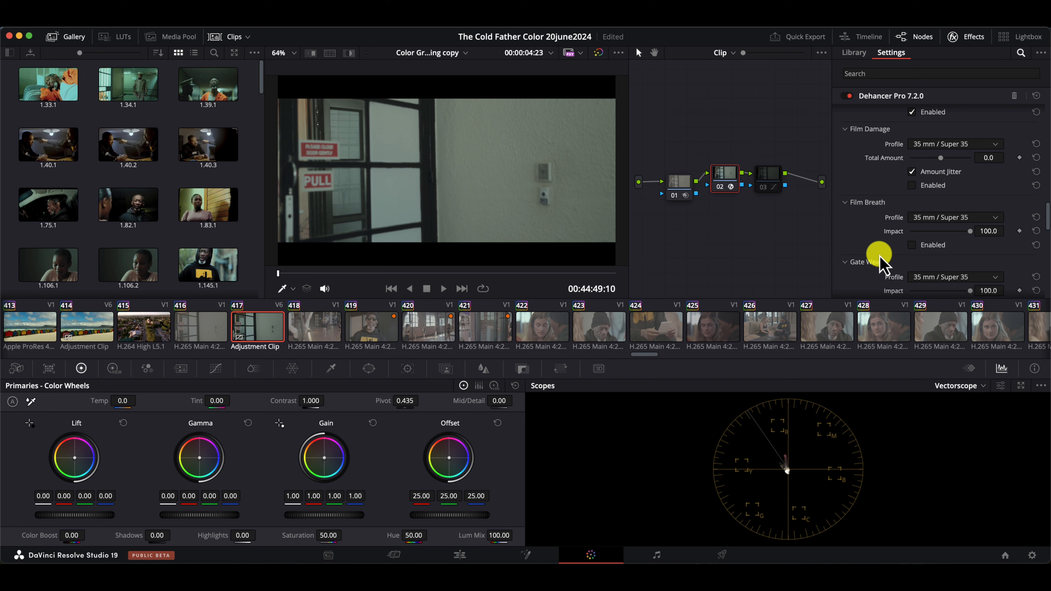
scroll(879, 261, down, 3)
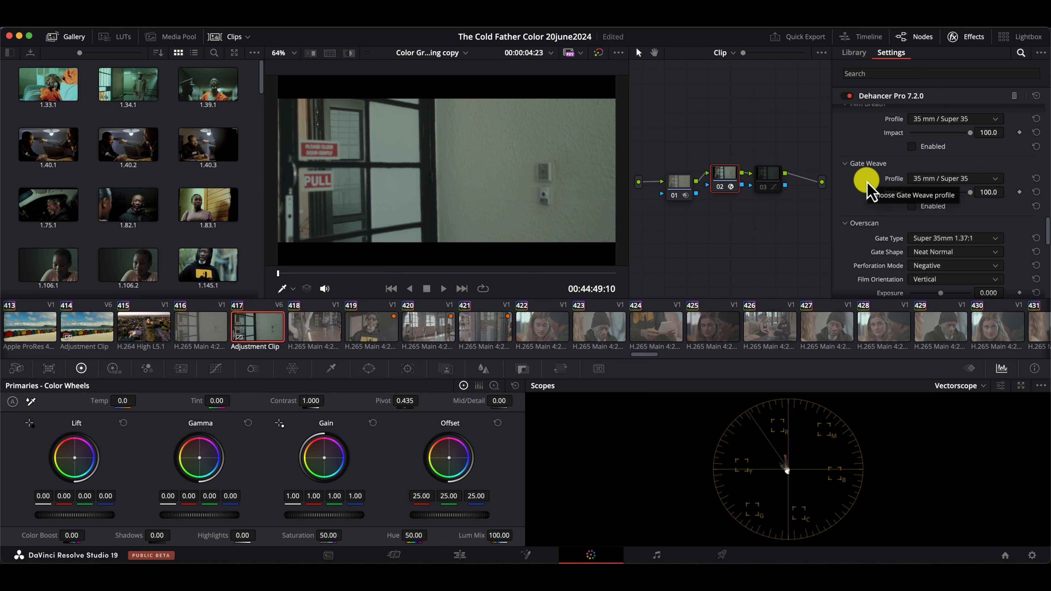
Select node 03 of the adjustment clip and inspect its Lum Vs Sat curve, checking Sat Vs Sat as well
click(766, 176)
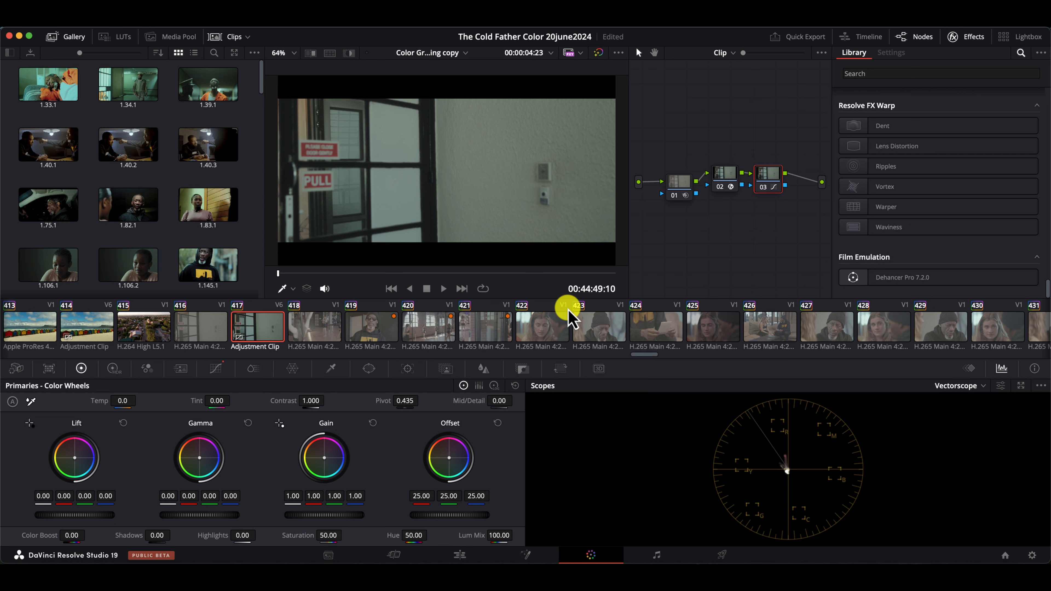
click(217, 368)
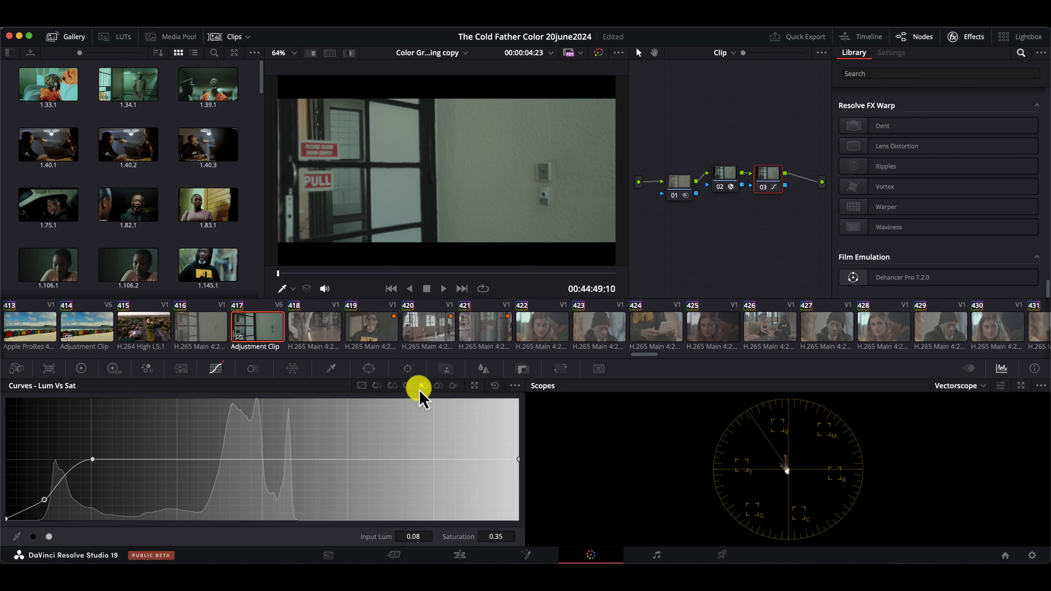
click(437, 386)
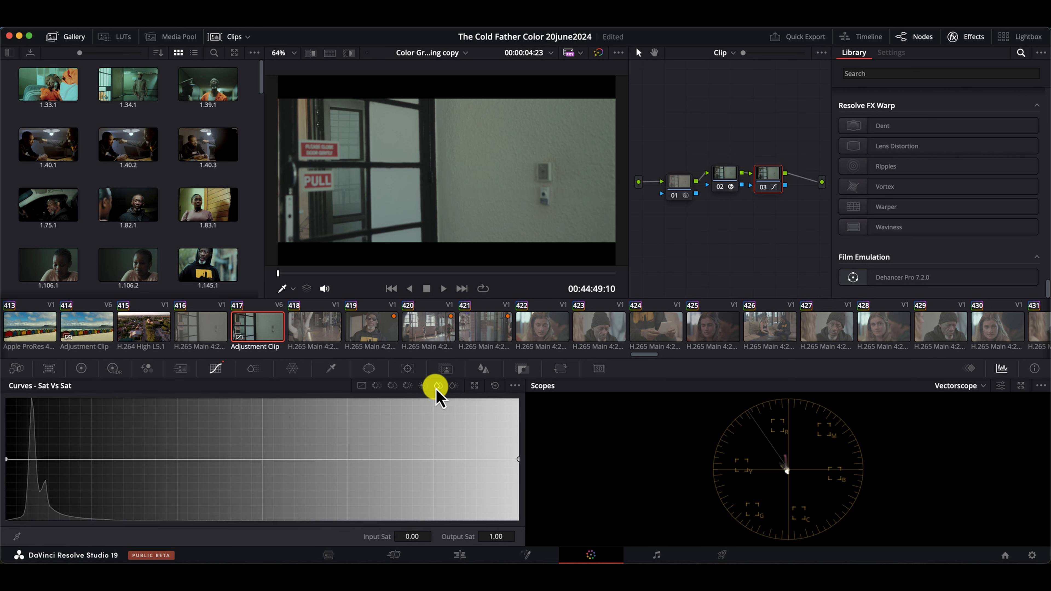
click(421, 386)
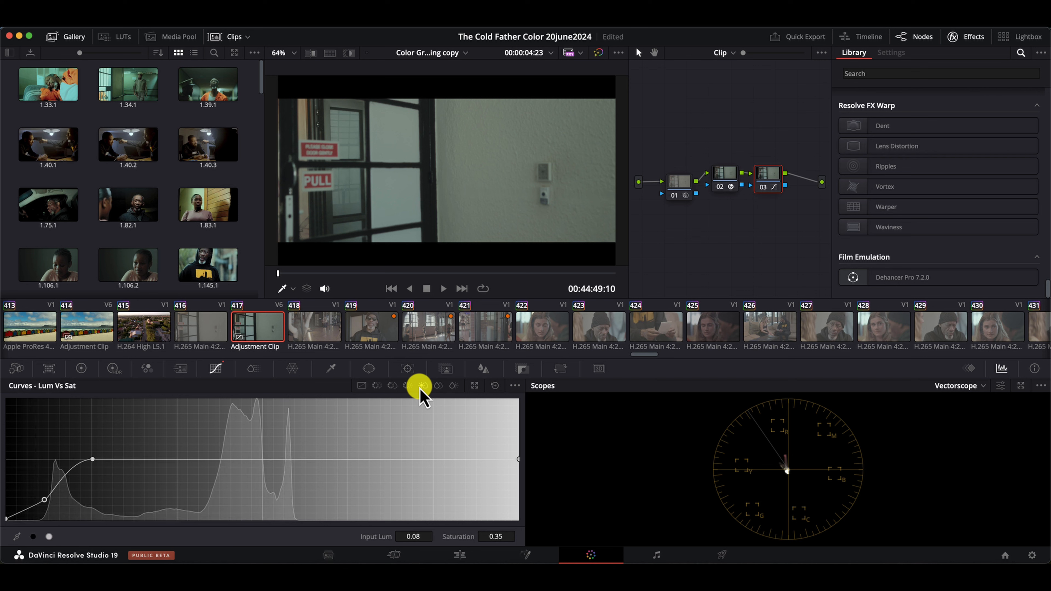